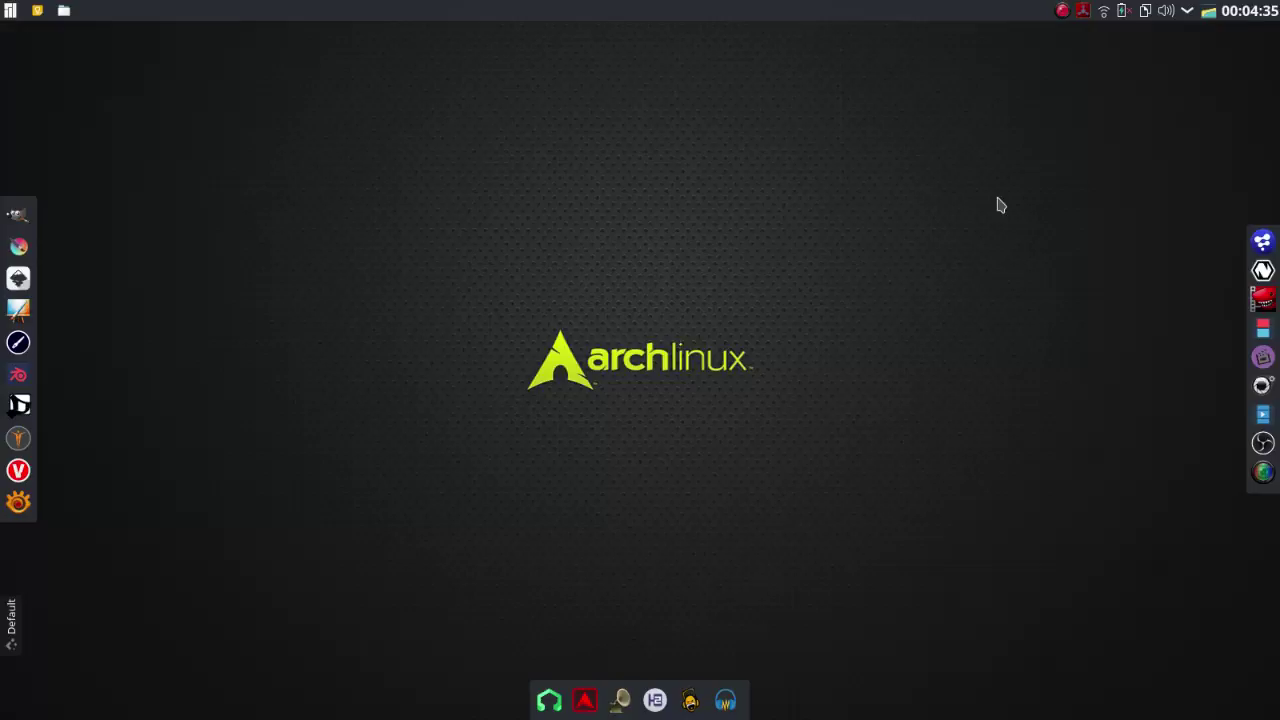
# Confirm the JACK server is running in Cadence, close its window, and launch LMMS
pyautogui.click(1083, 14)
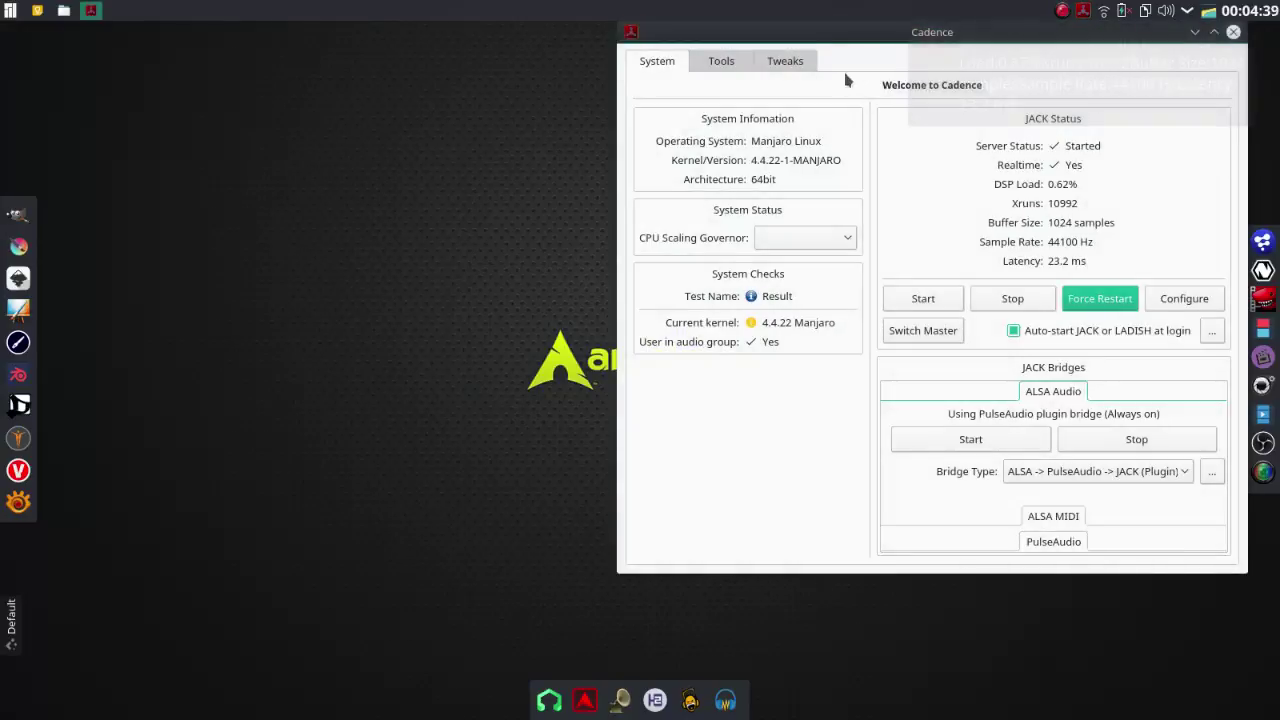
pyautogui.moveTo(957, 44); pyautogui.dragTo(610, 71)
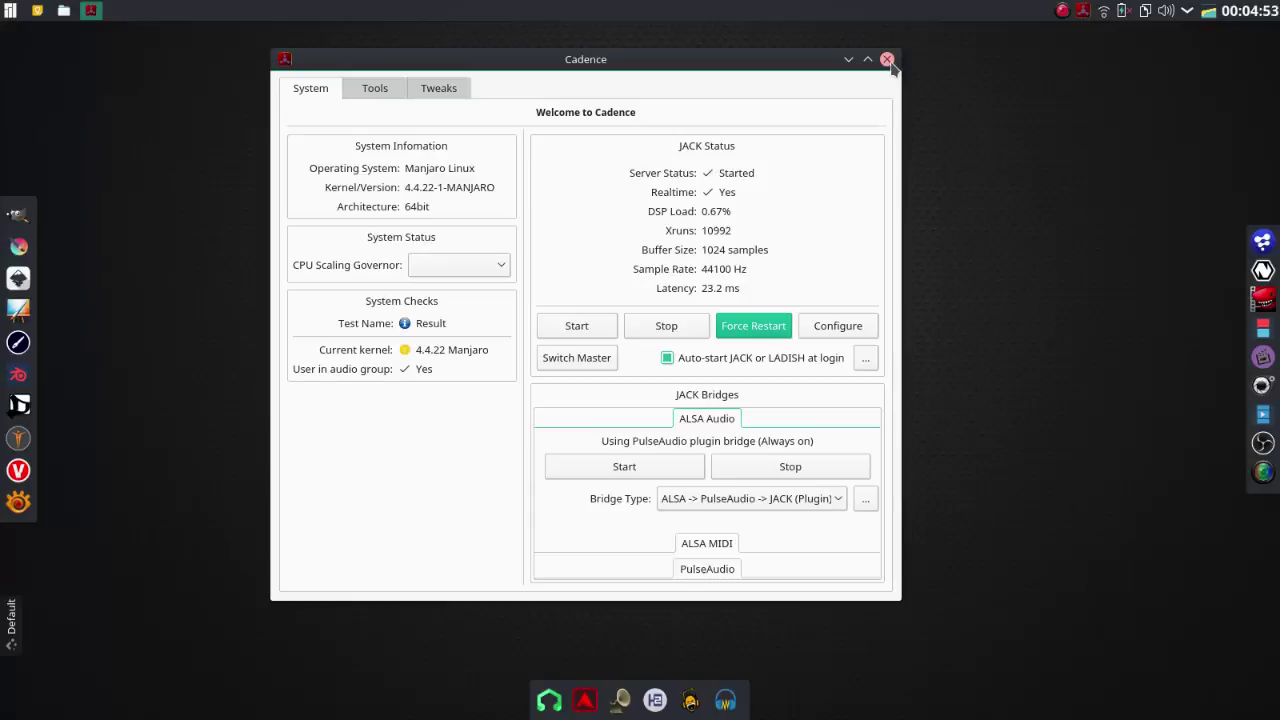
pyautogui.click(887, 60)
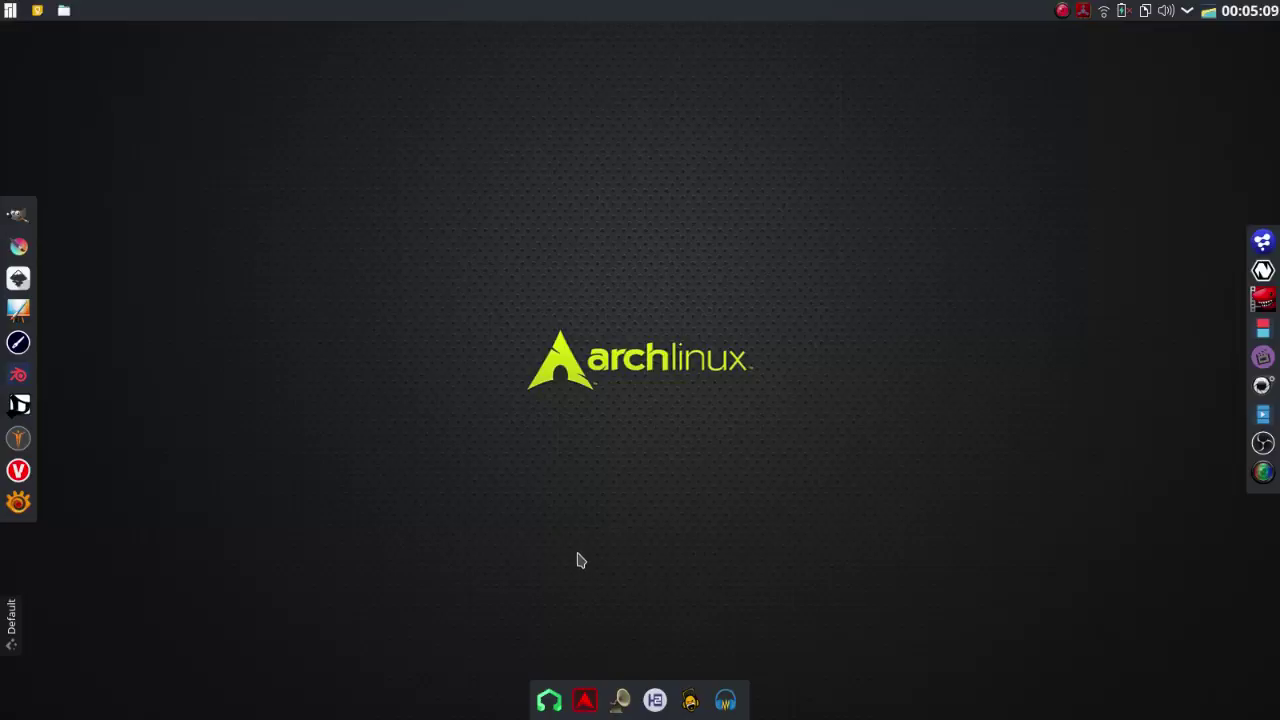
pyautogui.click(549, 700)
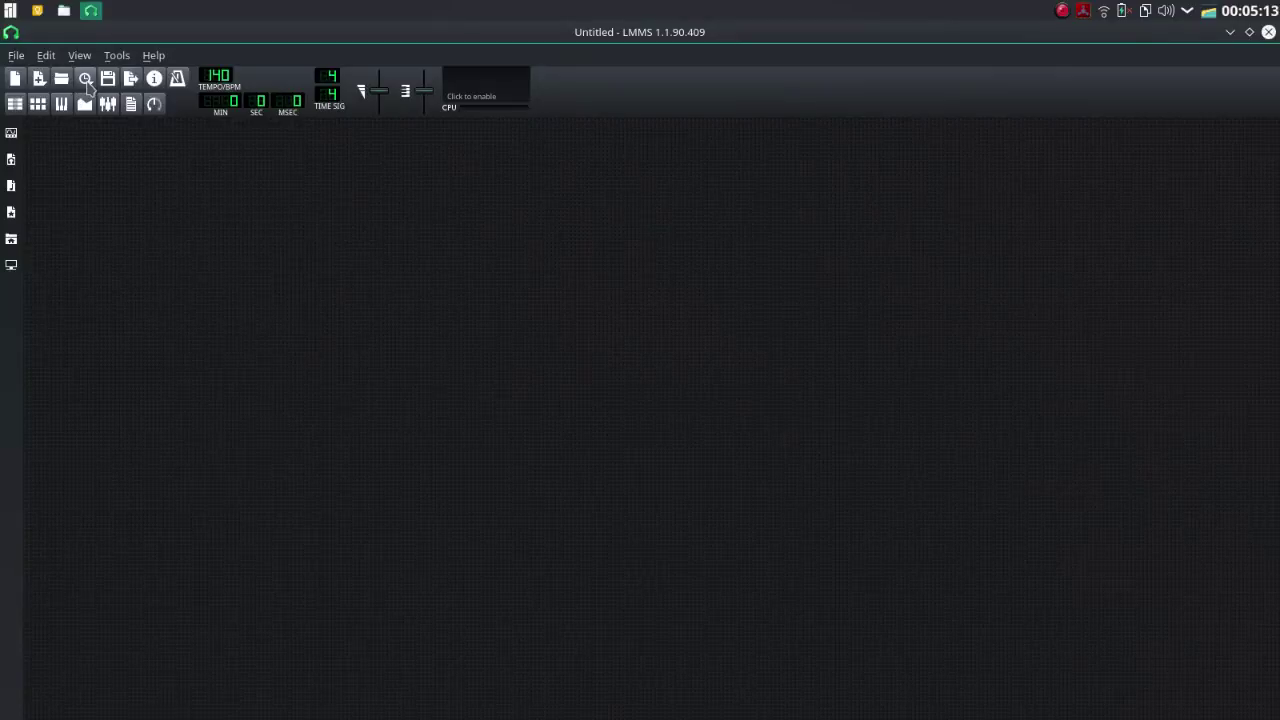
# Open LMMS-SessionTube_01.mmpz from the recent projects list
pyautogui.click(86, 79)
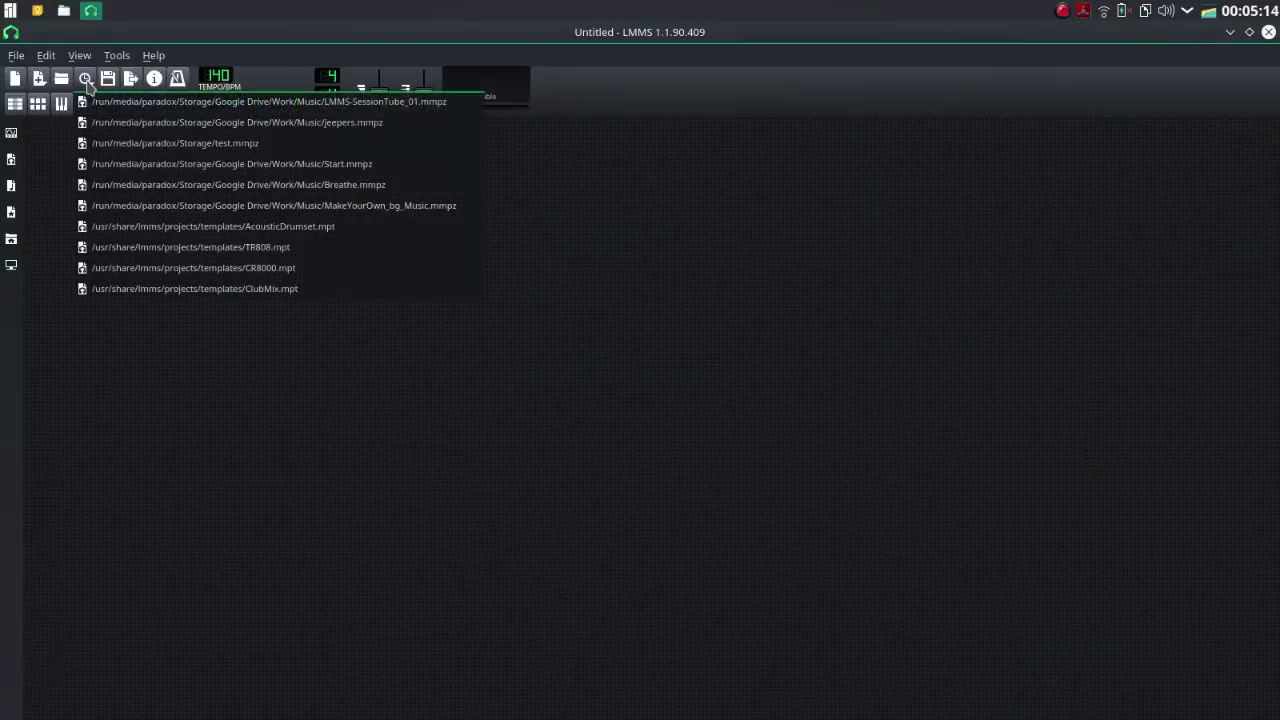
pyautogui.click(176, 104)
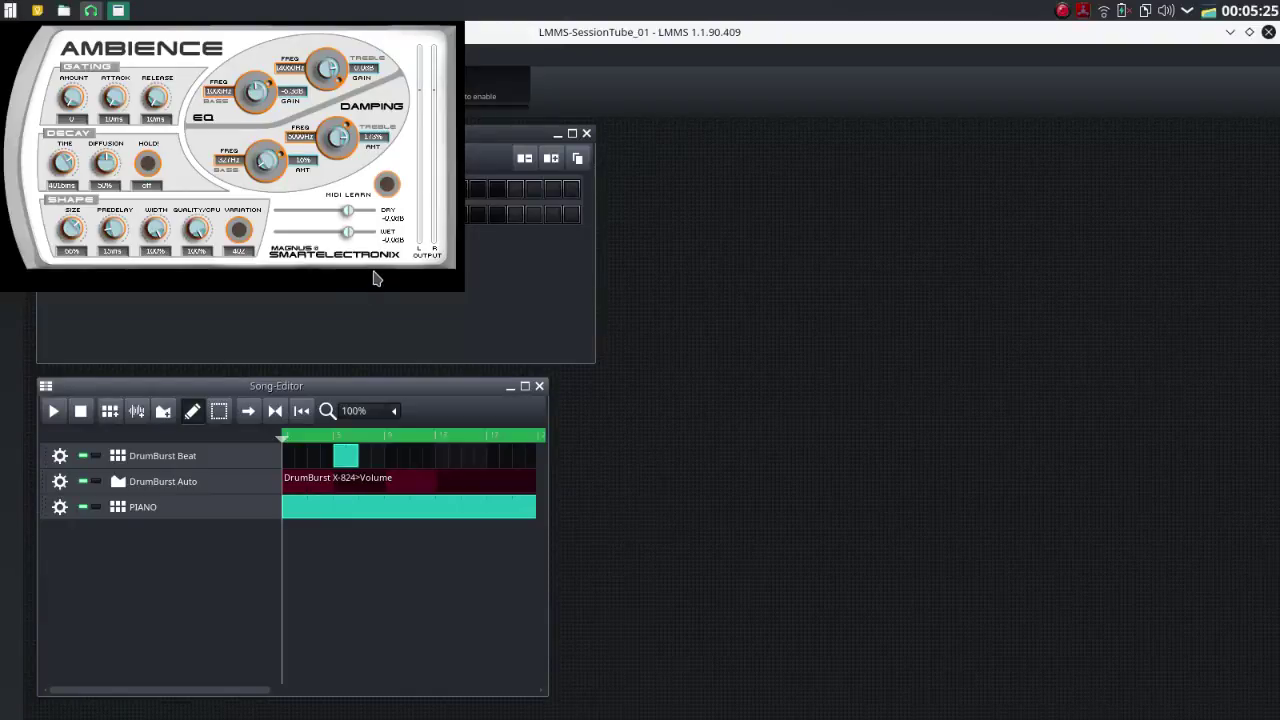
pyautogui.click(485, 153)
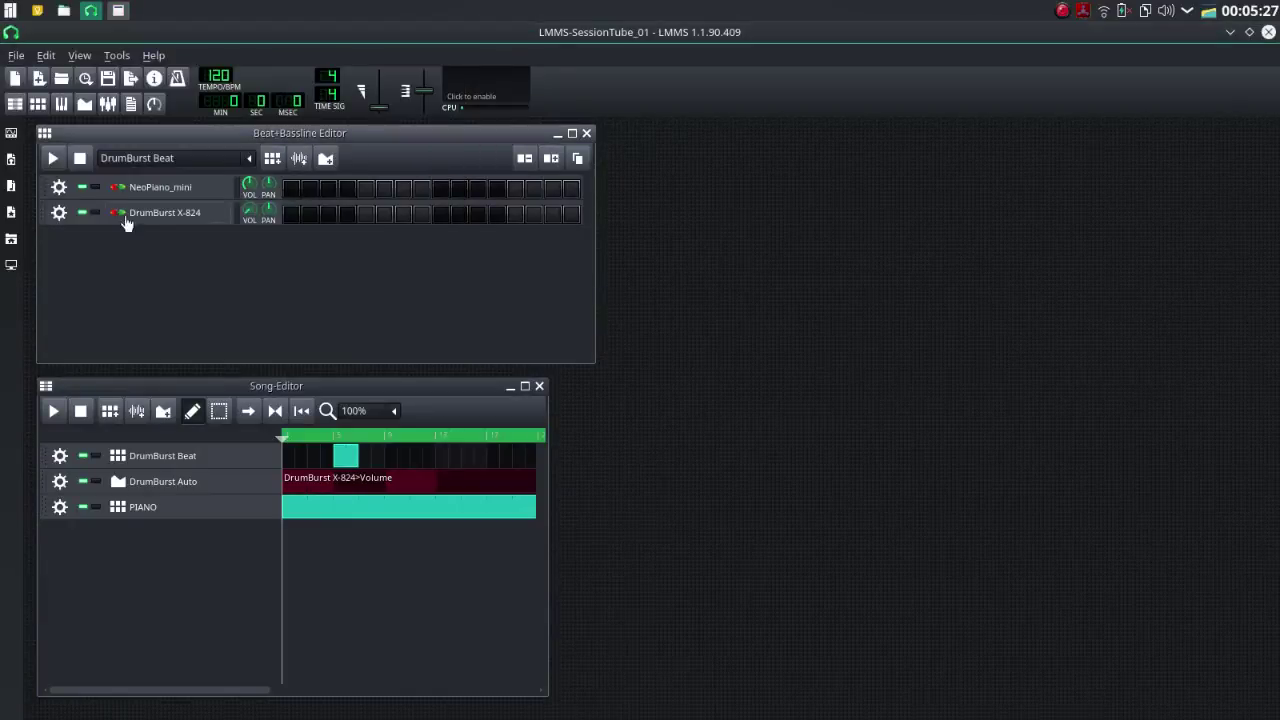
pyautogui.click(173, 195)
pyautogui.click(730, 217)
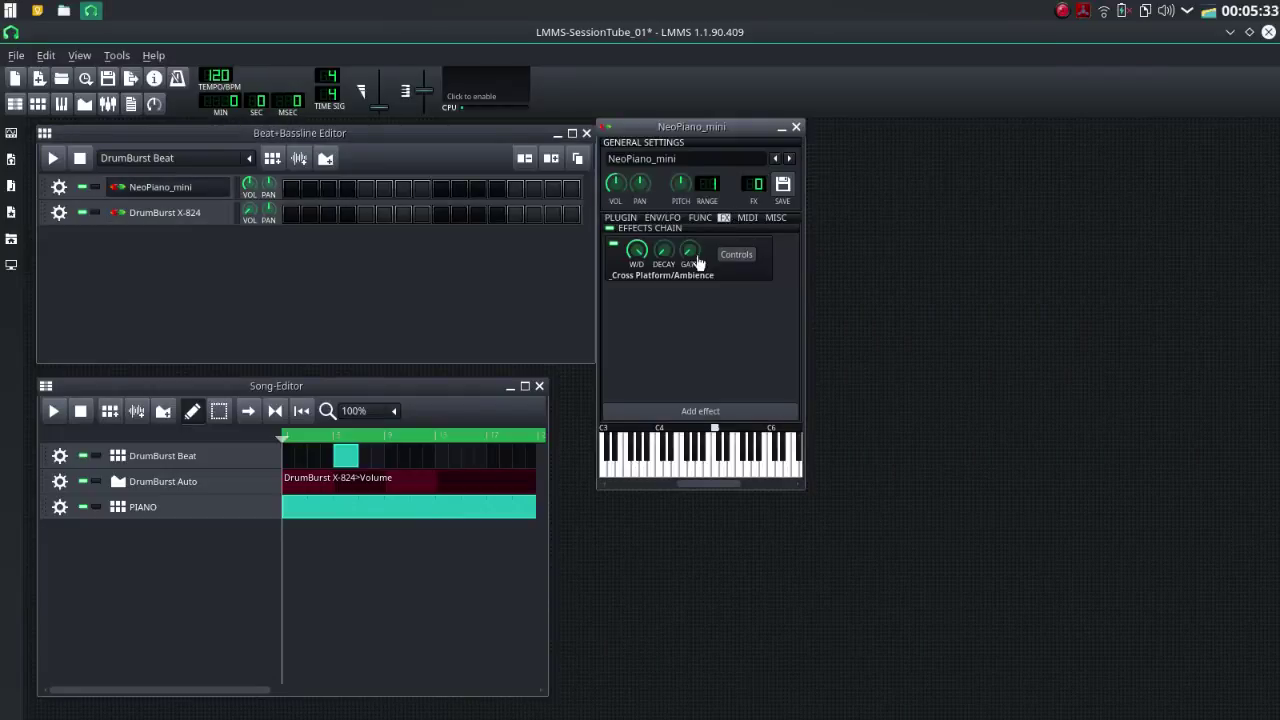
pyautogui.click(740, 258)
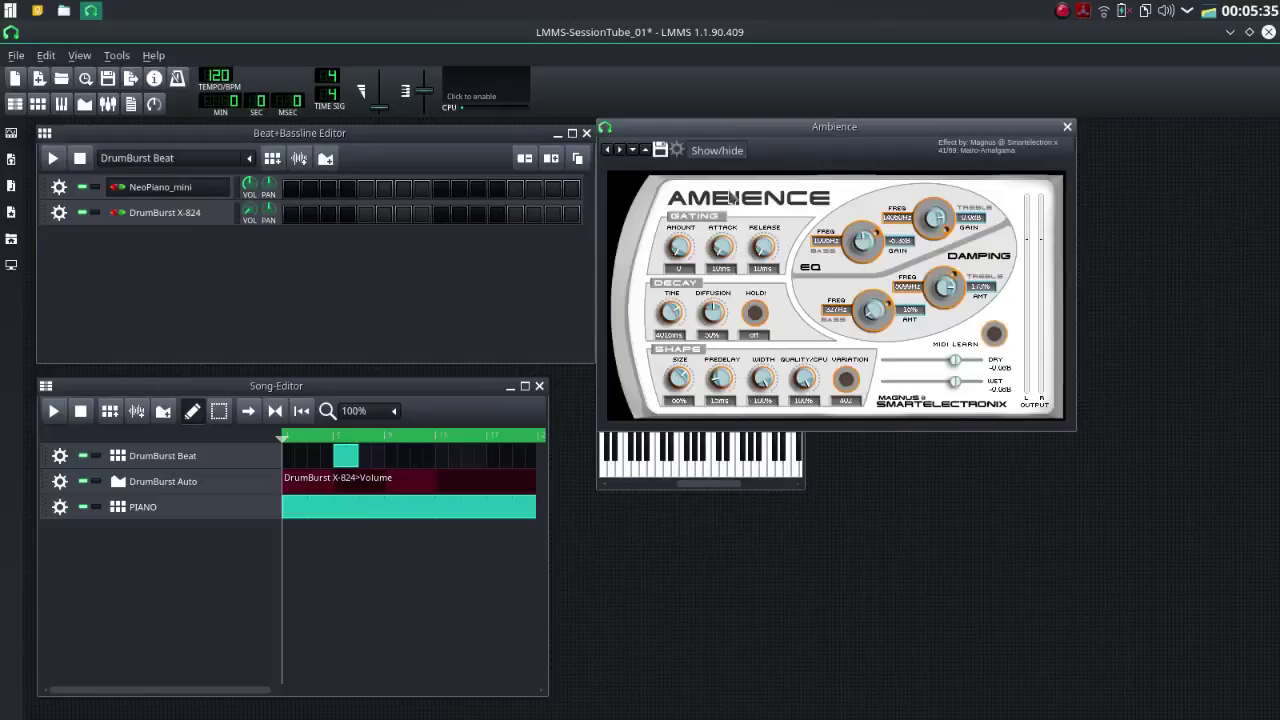
pyautogui.moveTo(802, 130); pyautogui.dragTo(1047, 142)
pyautogui.click(742, 256)
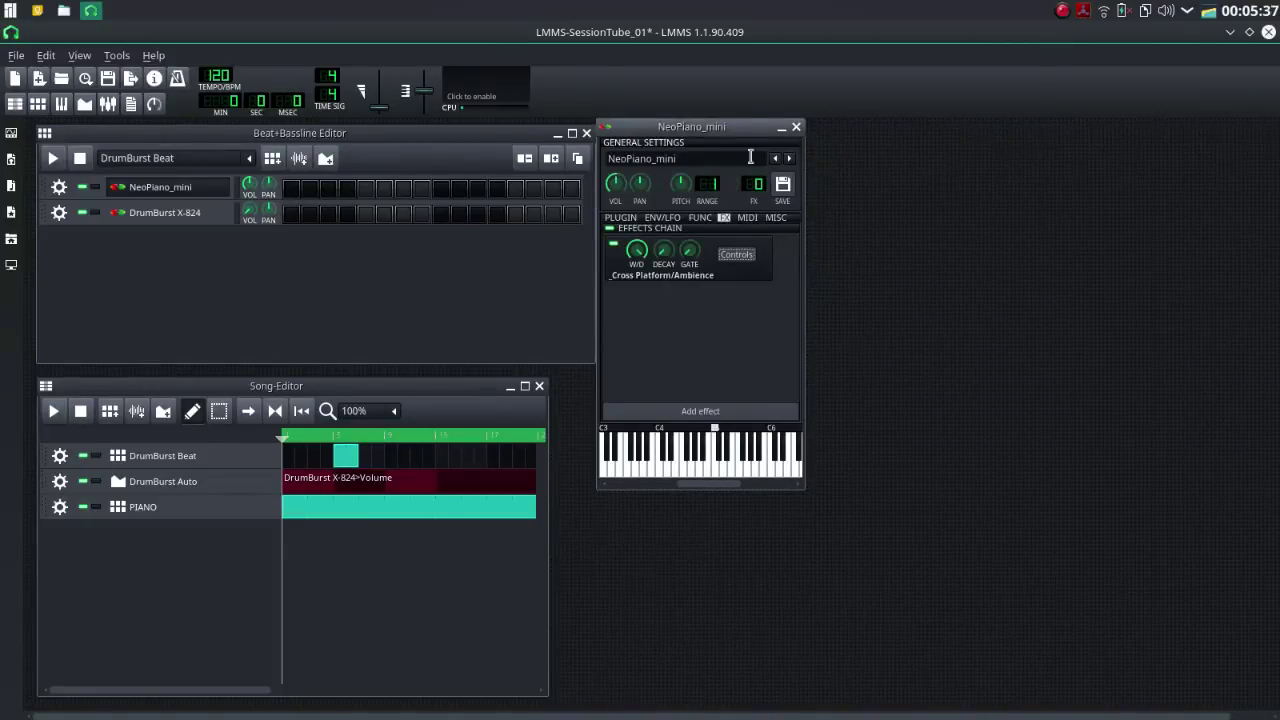
pyautogui.click(796, 127)
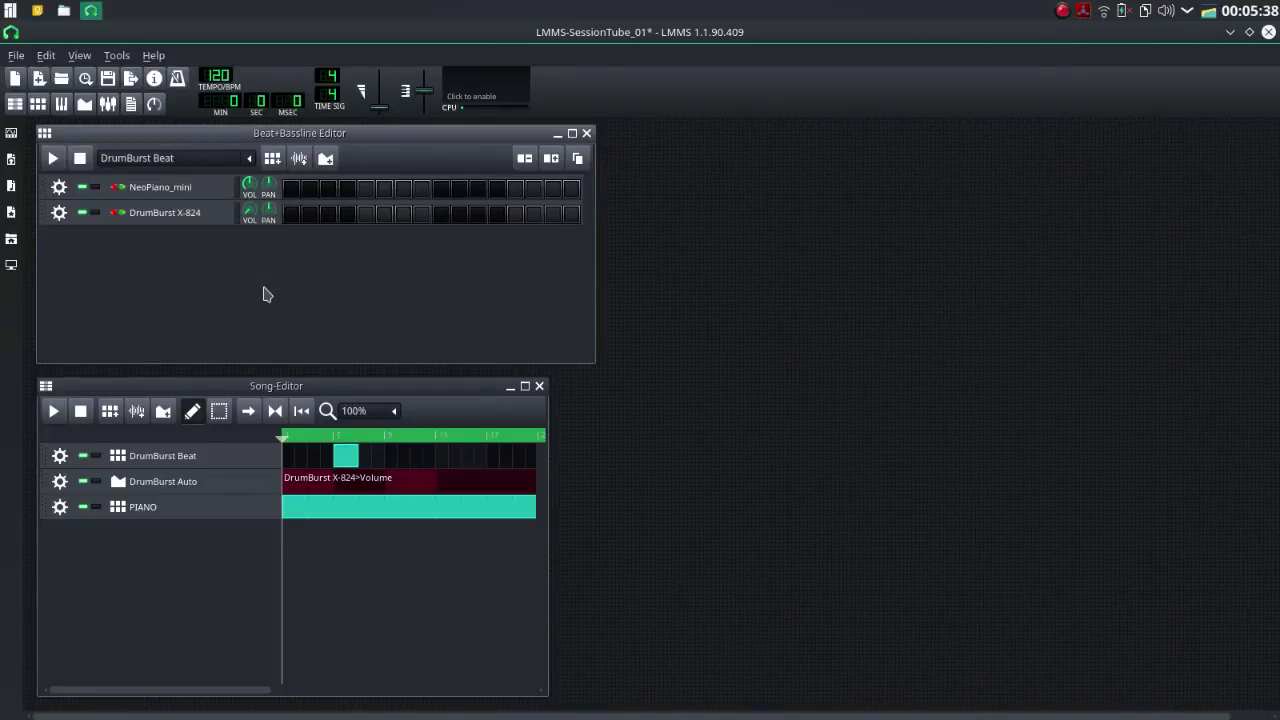
# Play the song and zoom the Song Editor timeline out to 25%, then 50%
pyautogui.click(54, 412)
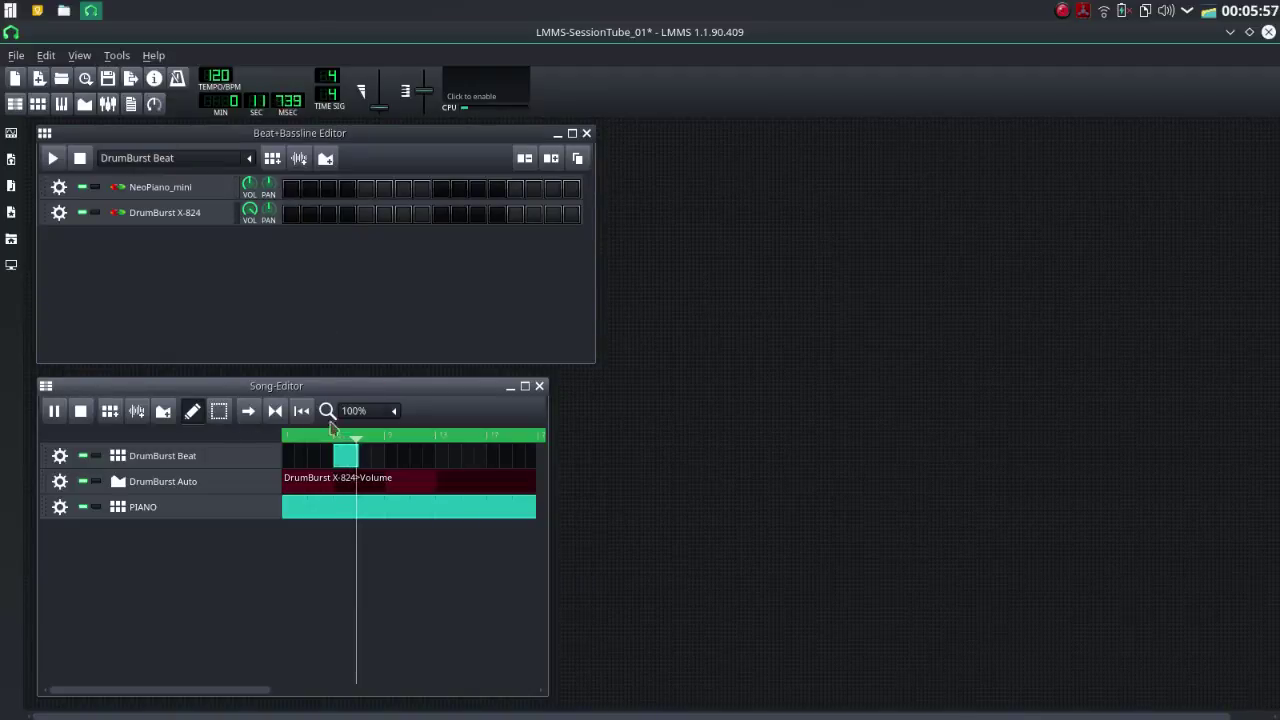
pyautogui.click(375, 411)
pyautogui.click(370, 456)
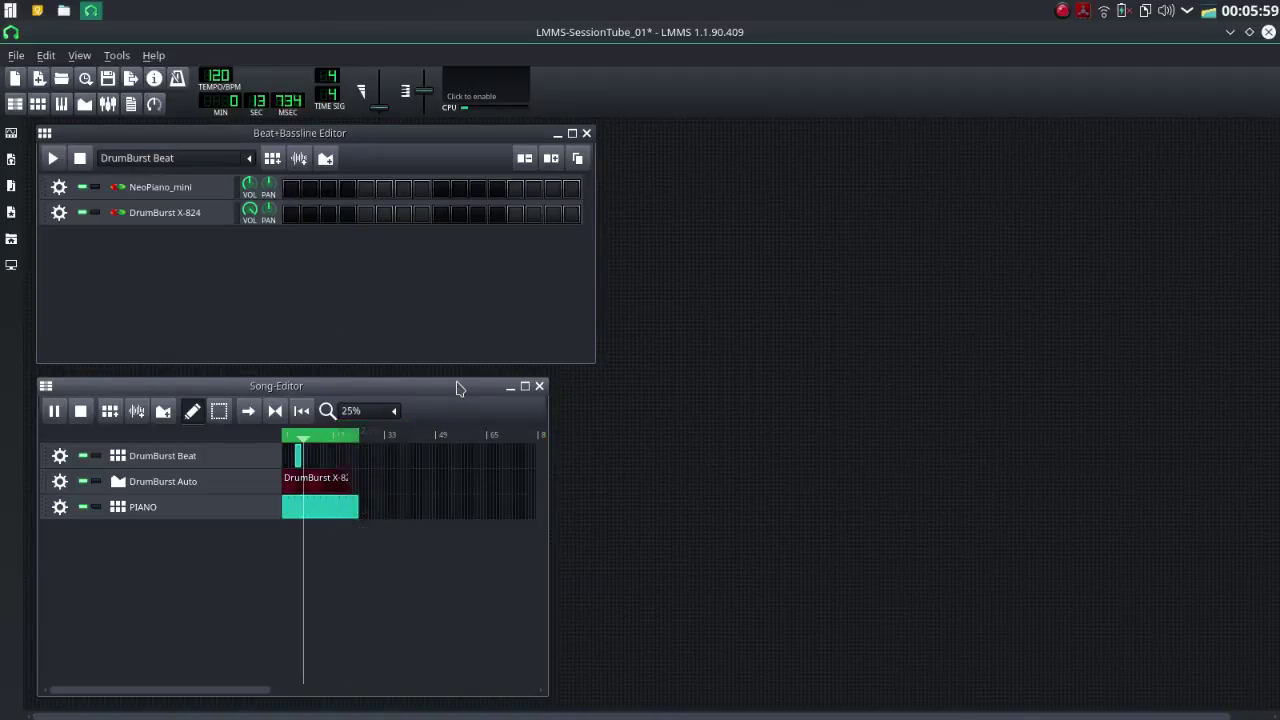
pyautogui.click(394, 411)
pyautogui.click(395, 430)
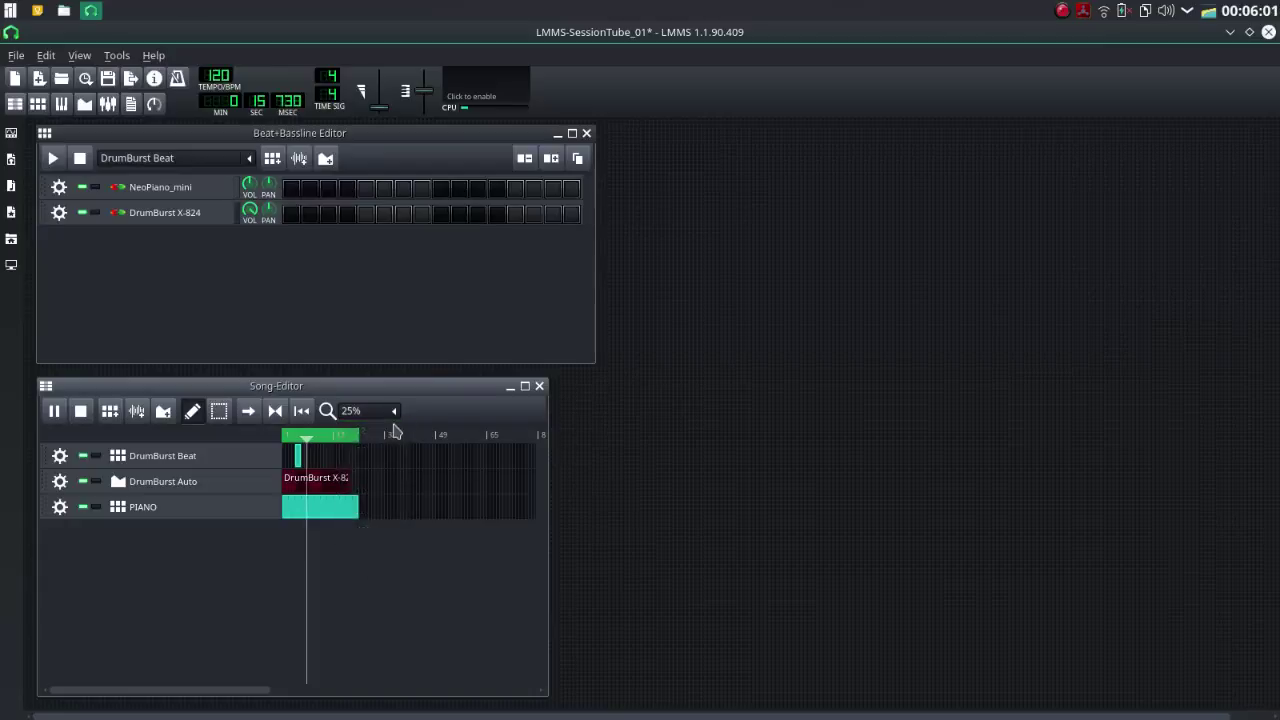
pyautogui.click(394, 412)
pyautogui.click(372, 475)
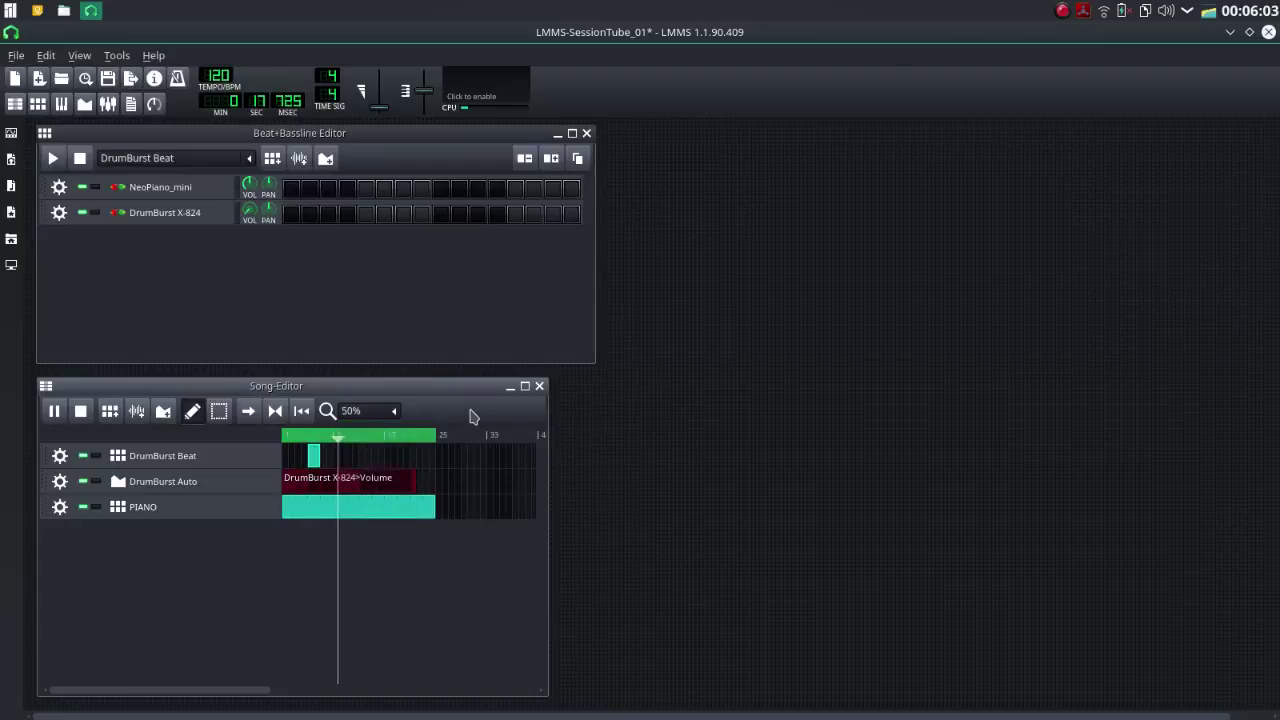
# Reset the timeline zoom to 100%, widen the Song Editor to show bar 25, and stop playback
pyautogui.click(394, 411)
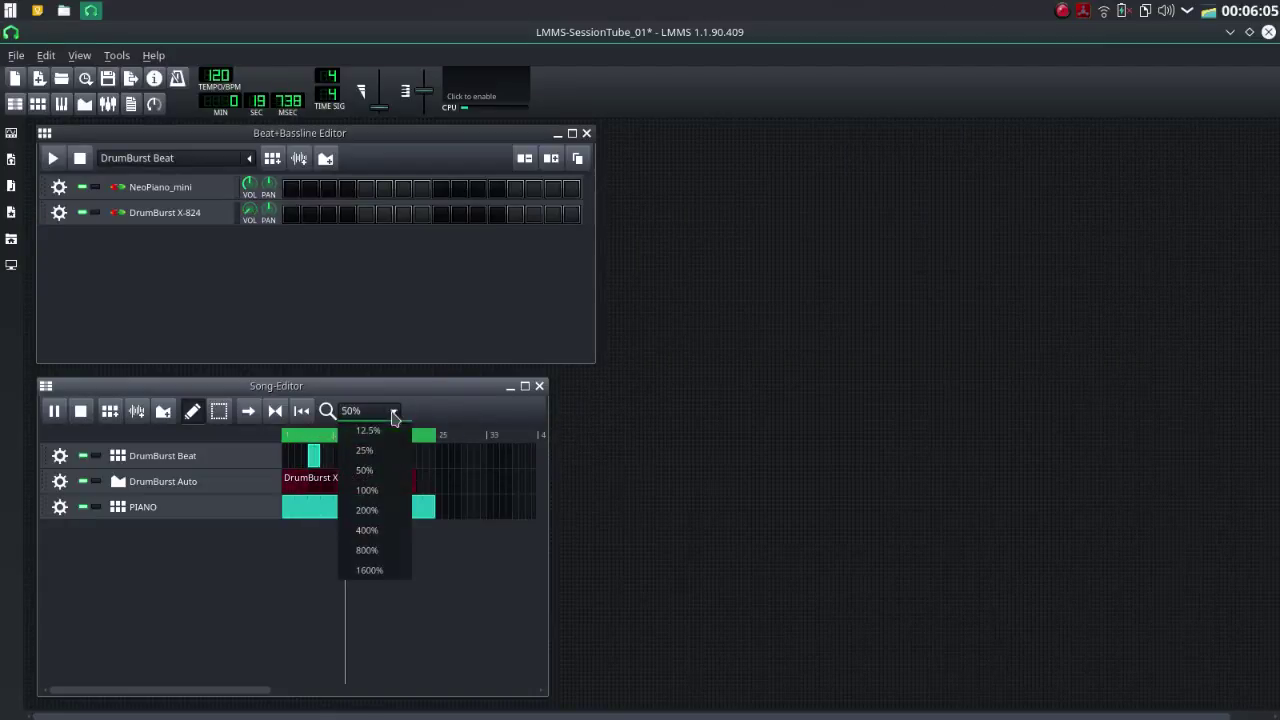
pyautogui.click(366, 490)
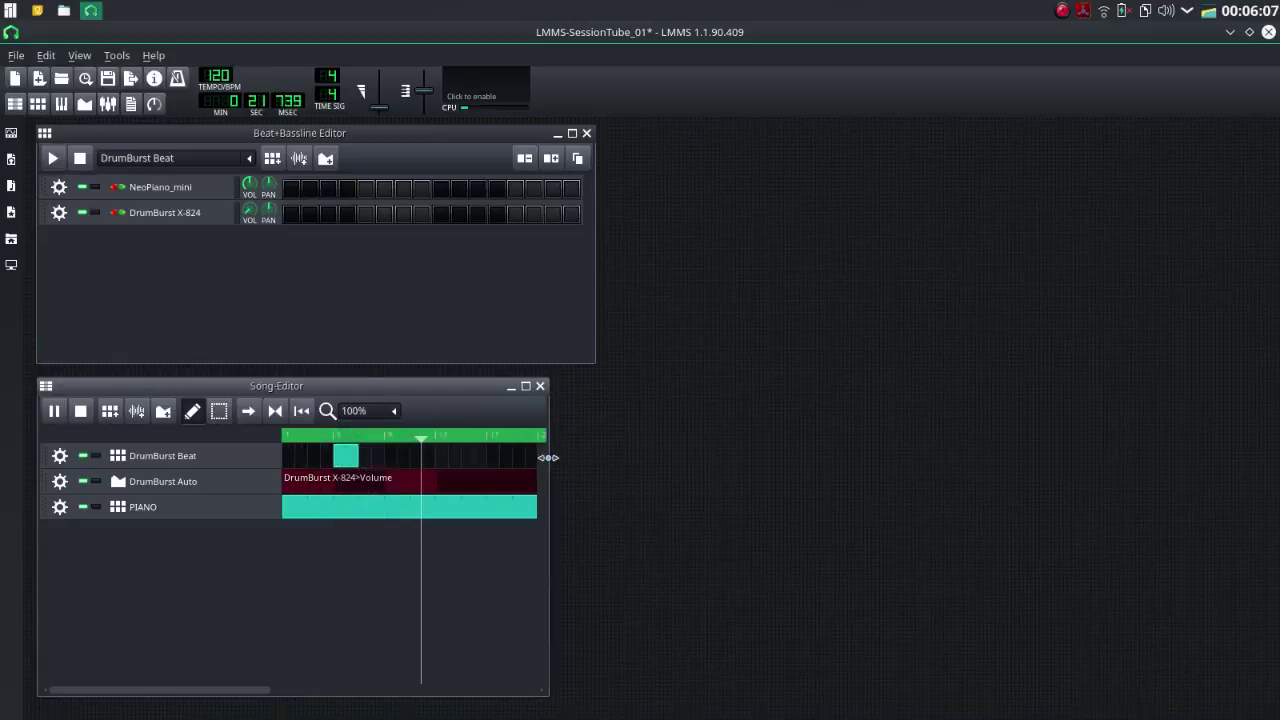
pyautogui.moveTo(548, 457); pyautogui.dragTo(654, 440)
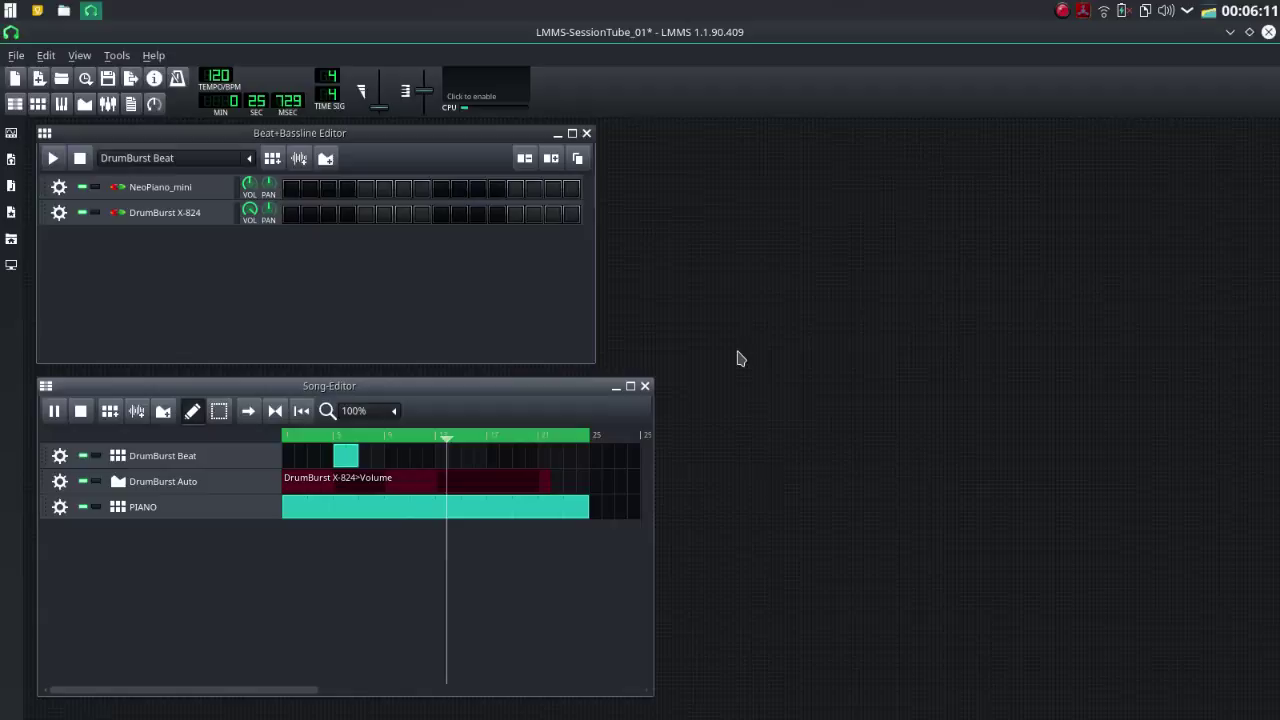
pyautogui.click(81, 412)
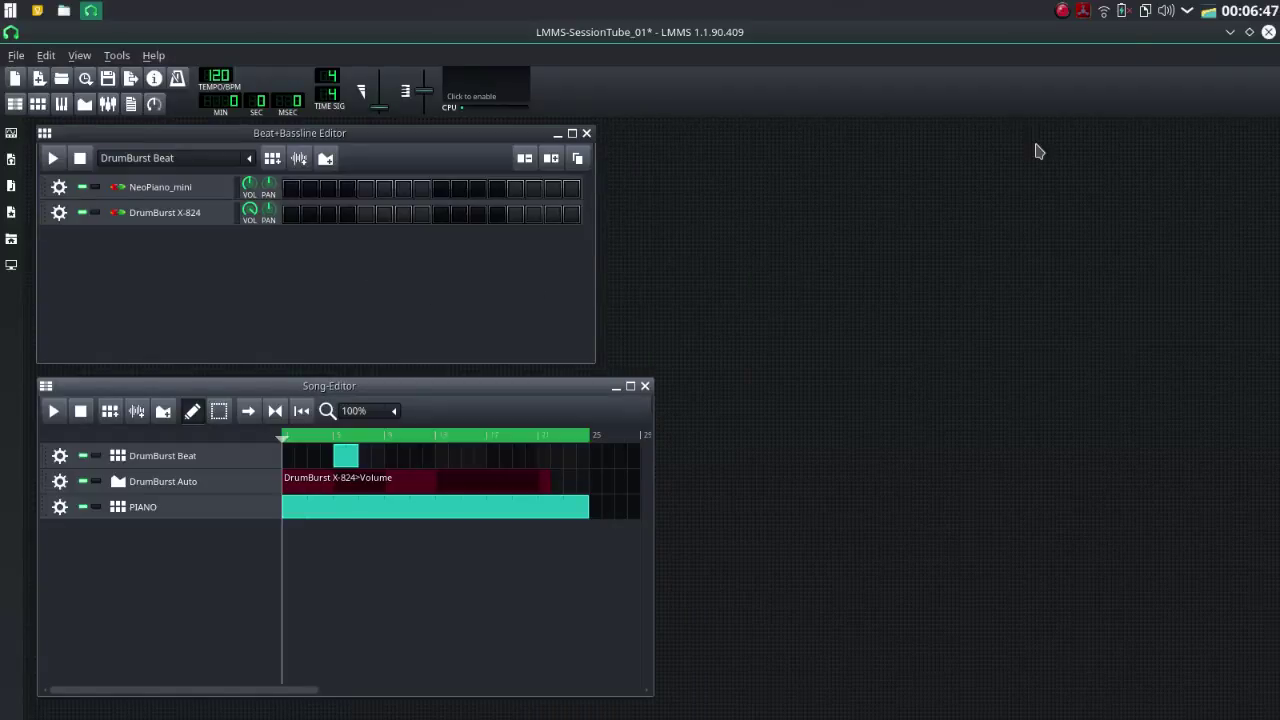
# Launch Audacity, dismiss its welcome message, and bring up the Cadence JACK status window
pyautogui.moveTo(656, 700)
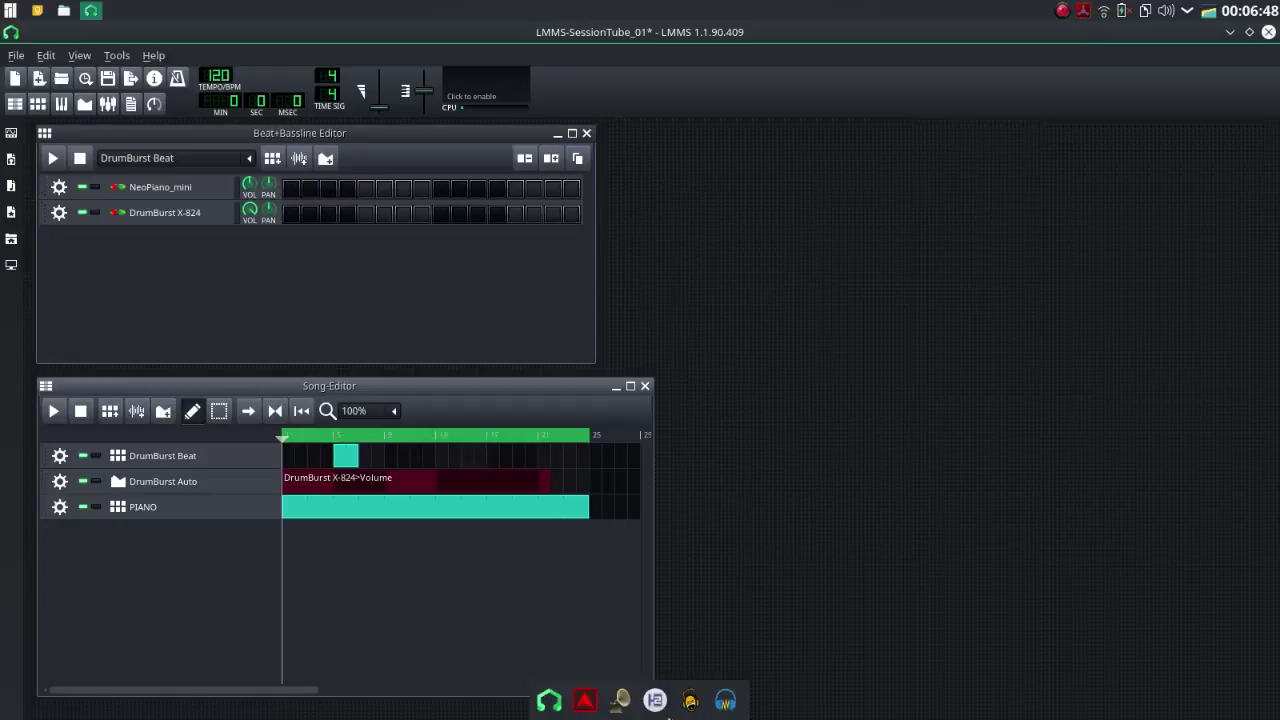
pyautogui.click(726, 701)
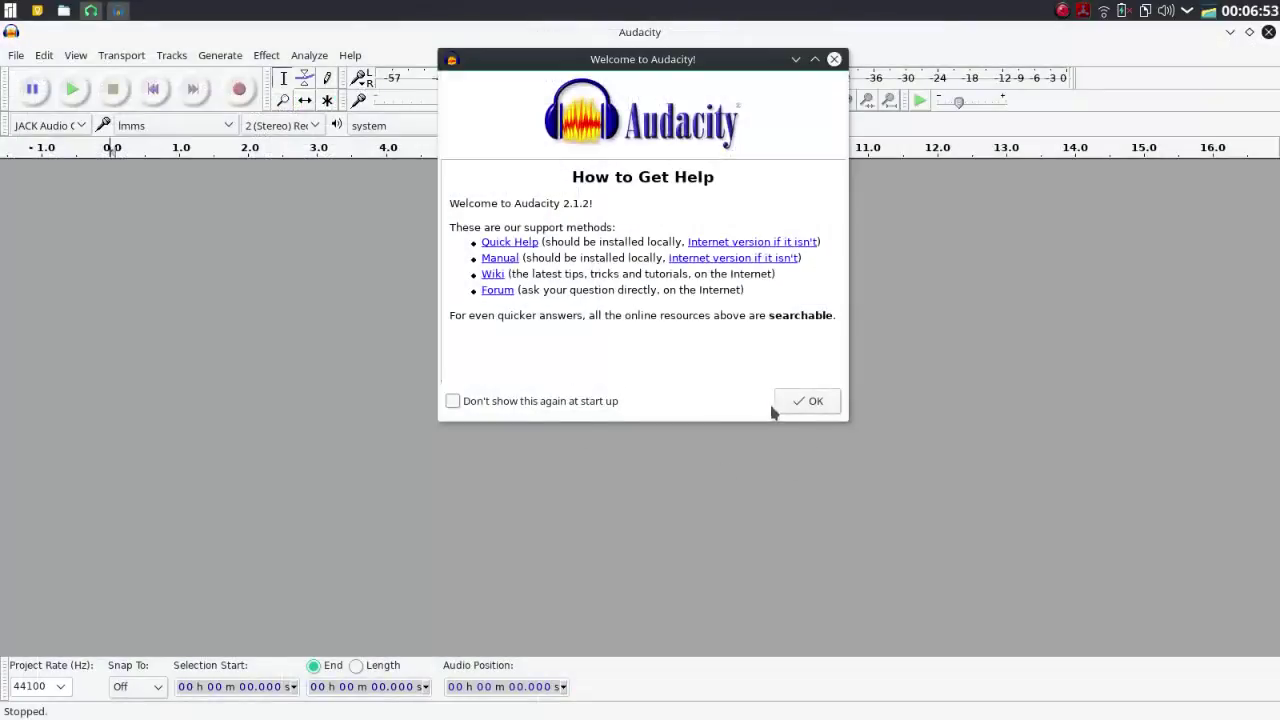
pyautogui.click(818, 402)
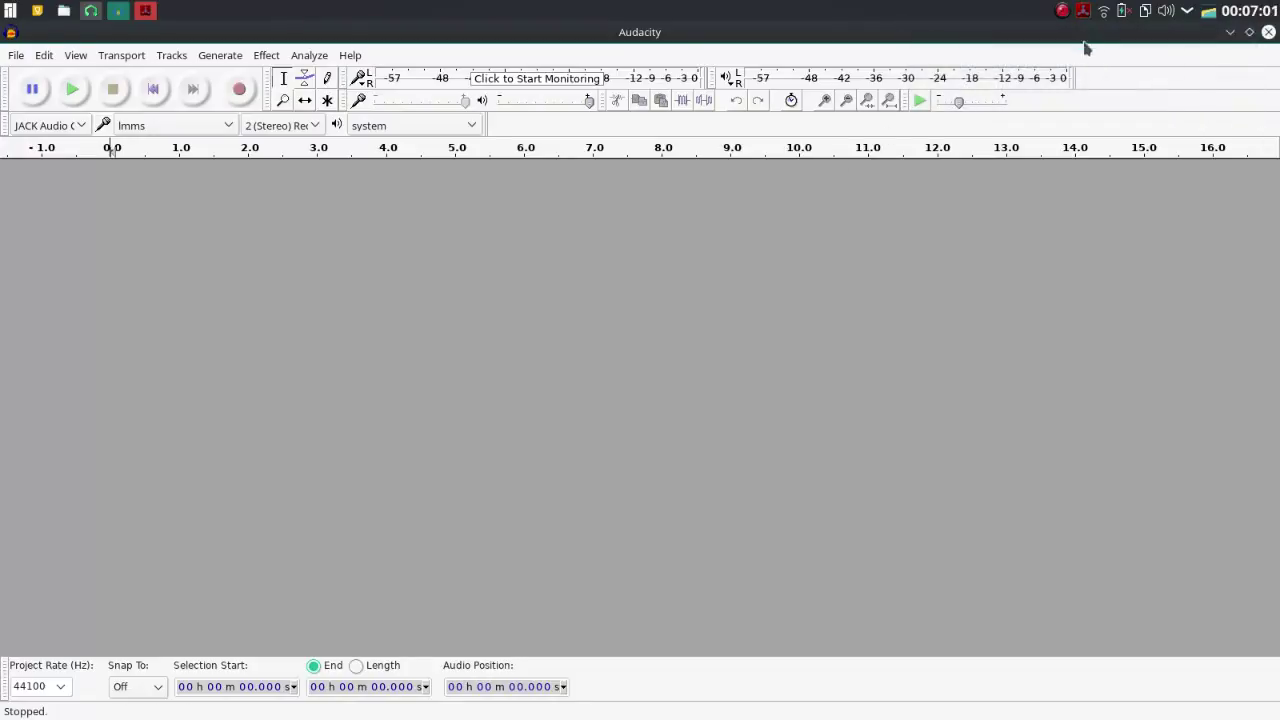
pyautogui.click(147, 11)
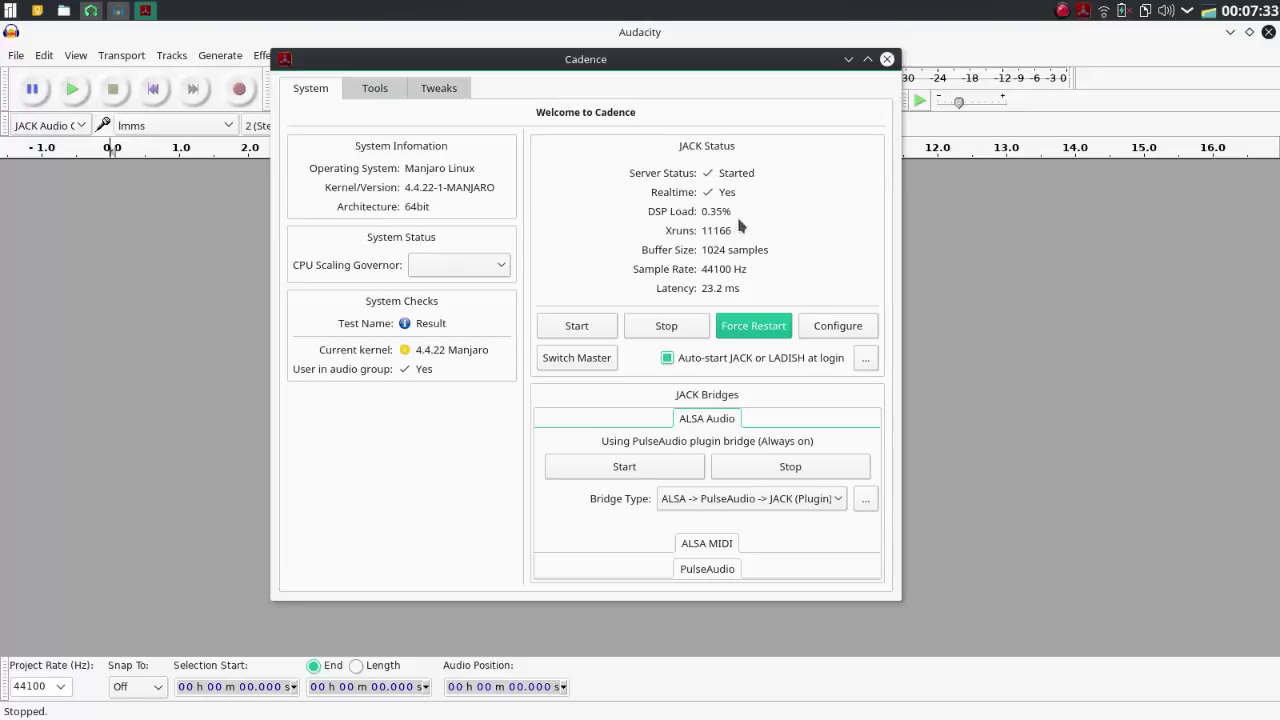
# Reposition the Cadence window over Audacity, maximizing and restoring it, then close it
pyautogui.moveTo(595, 59); pyautogui.dragTo(670, 55)
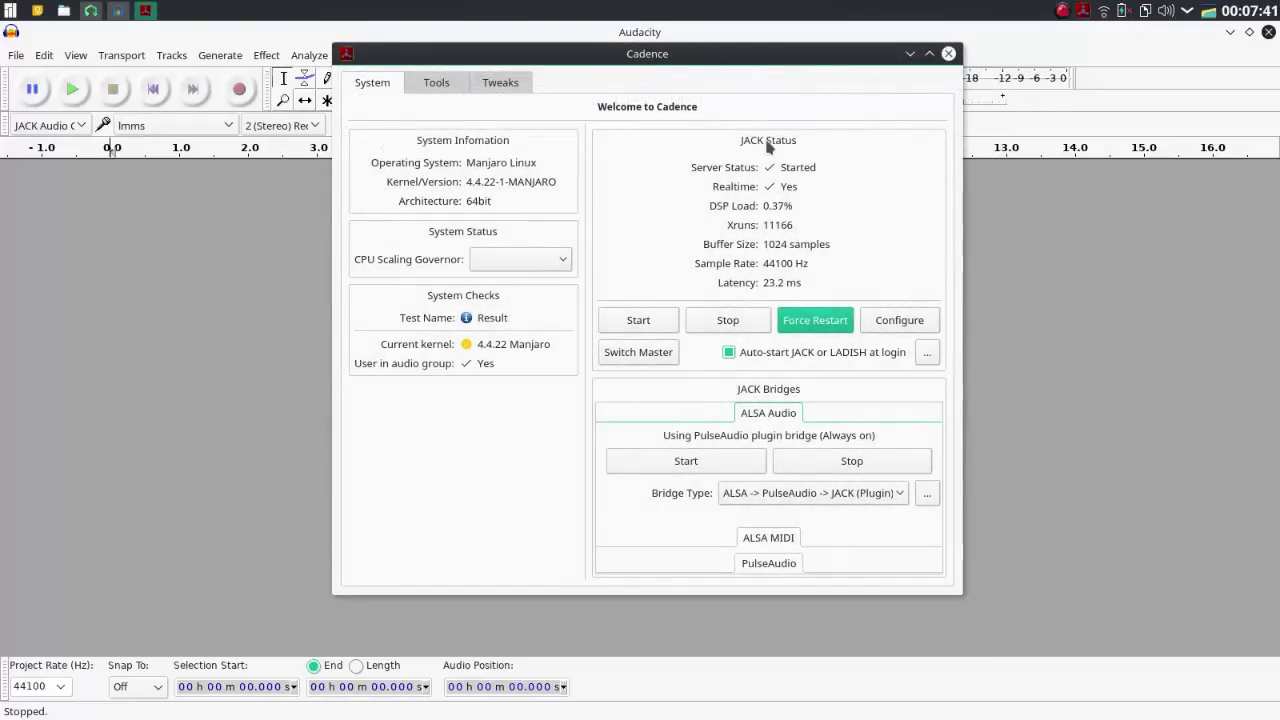
pyautogui.doubleClick(632, 56)
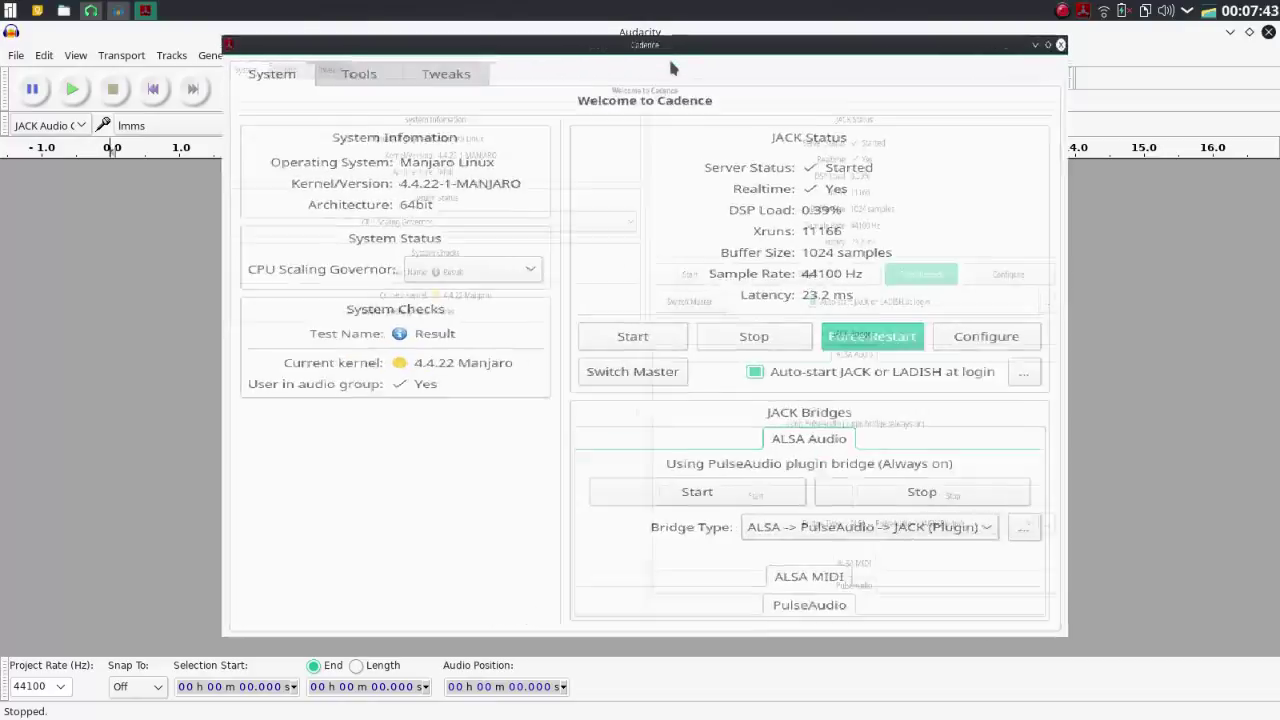
pyautogui.doubleClick(663, 44)
pyautogui.moveTo(662, 48); pyautogui.dragTo(636, 58)
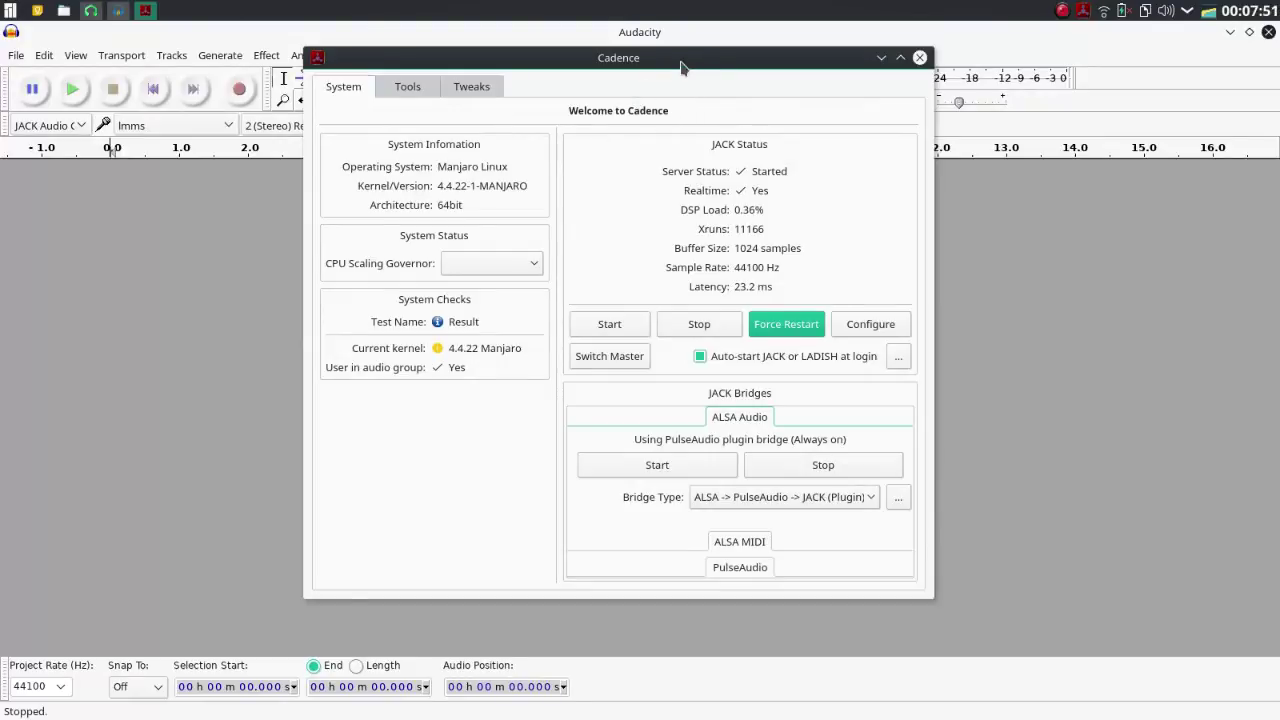
pyautogui.moveTo(680, 60)
pyautogui.mouseDown()
pyautogui.moveTo(783, 57)
pyautogui.moveTo(661, 73)
pyautogui.moveTo(691, 58)
pyautogui.mouseUp()
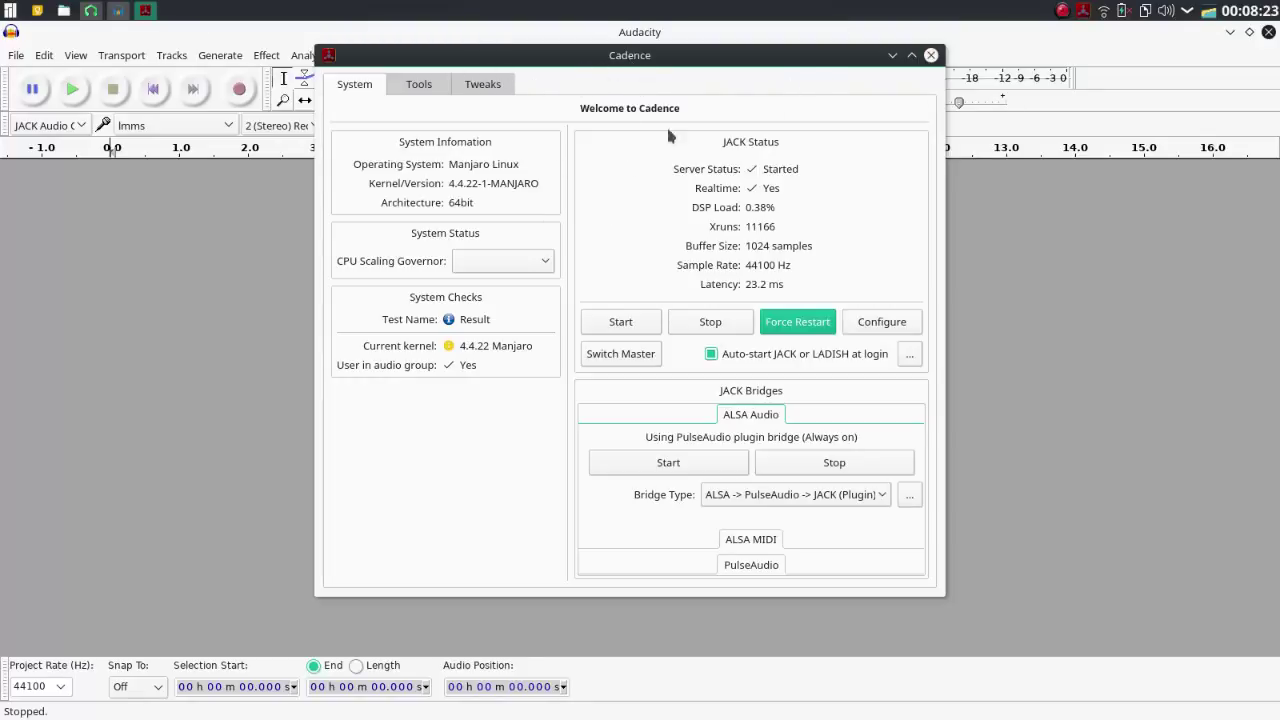
pyautogui.click(931, 55)
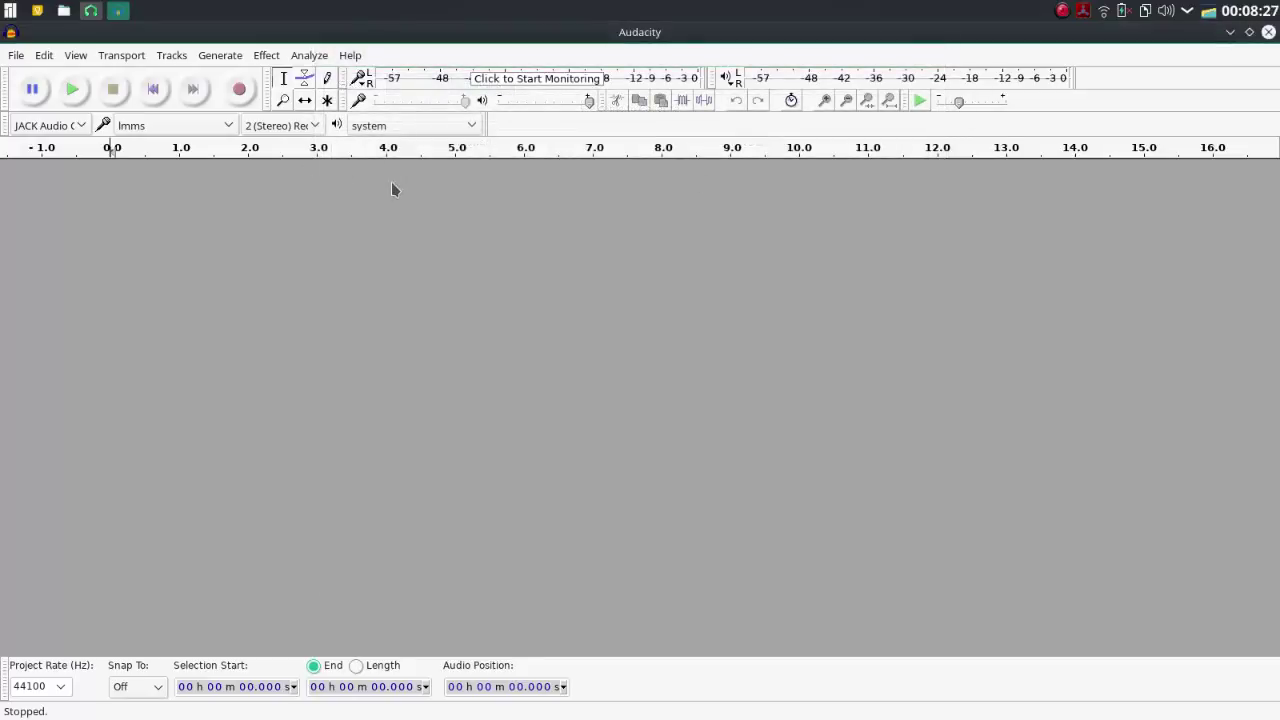
# Try ALSA as audio host, keeping 2 (Stereo) recording channels and the system playback device
pyautogui.click(72, 128)
pyautogui.click(75, 124)
pyautogui.click(53, 125)
pyautogui.click(62, 99)
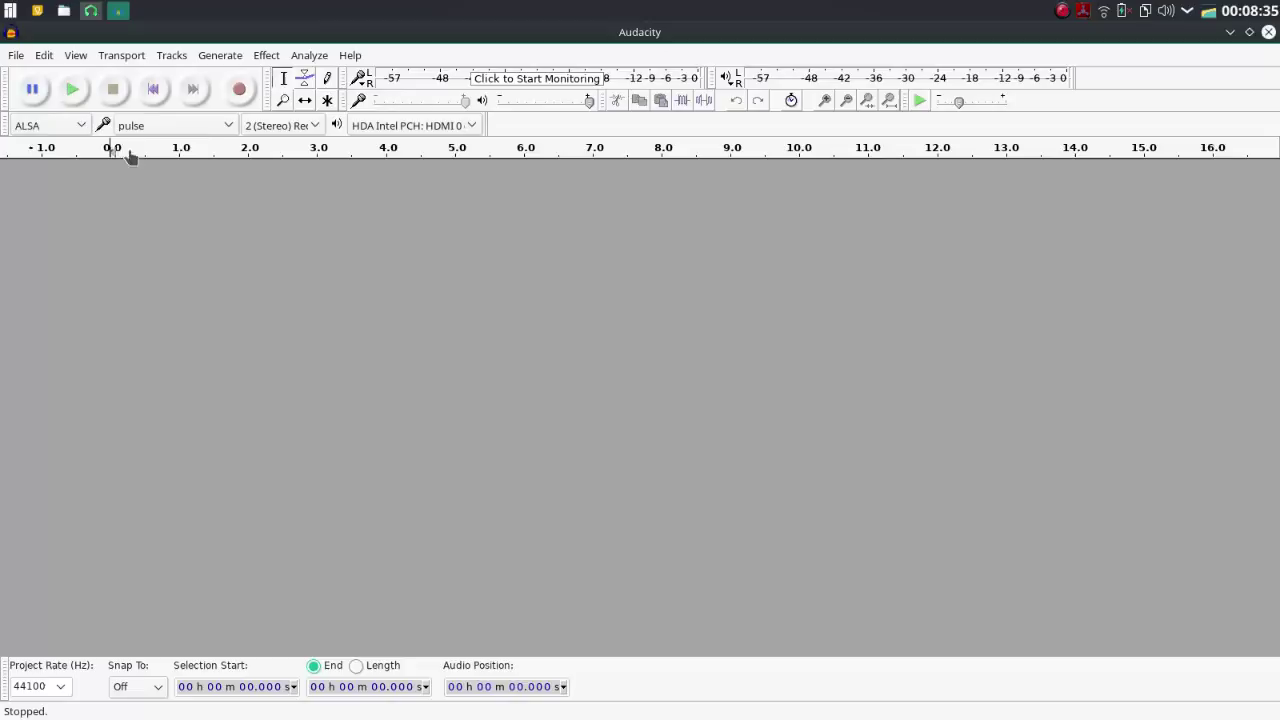
pyautogui.click(286, 126)
pyautogui.click(287, 135)
pyautogui.click(423, 125)
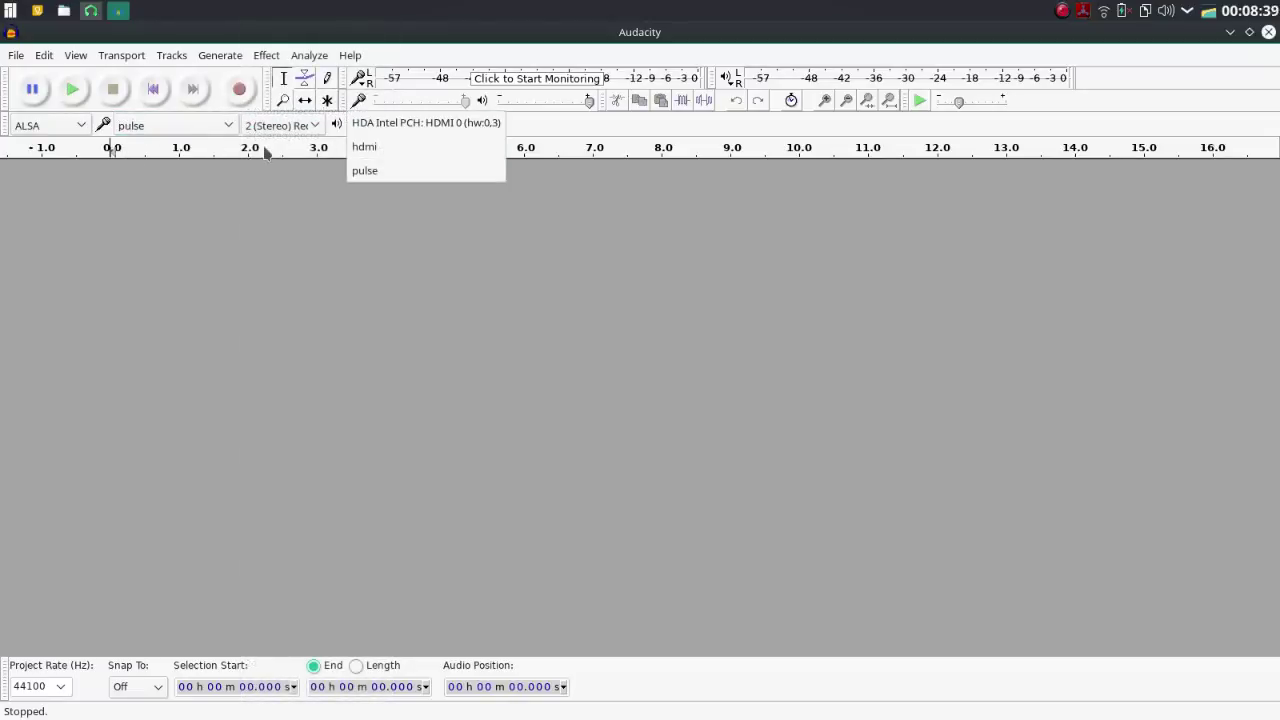
pyautogui.click(281, 150)
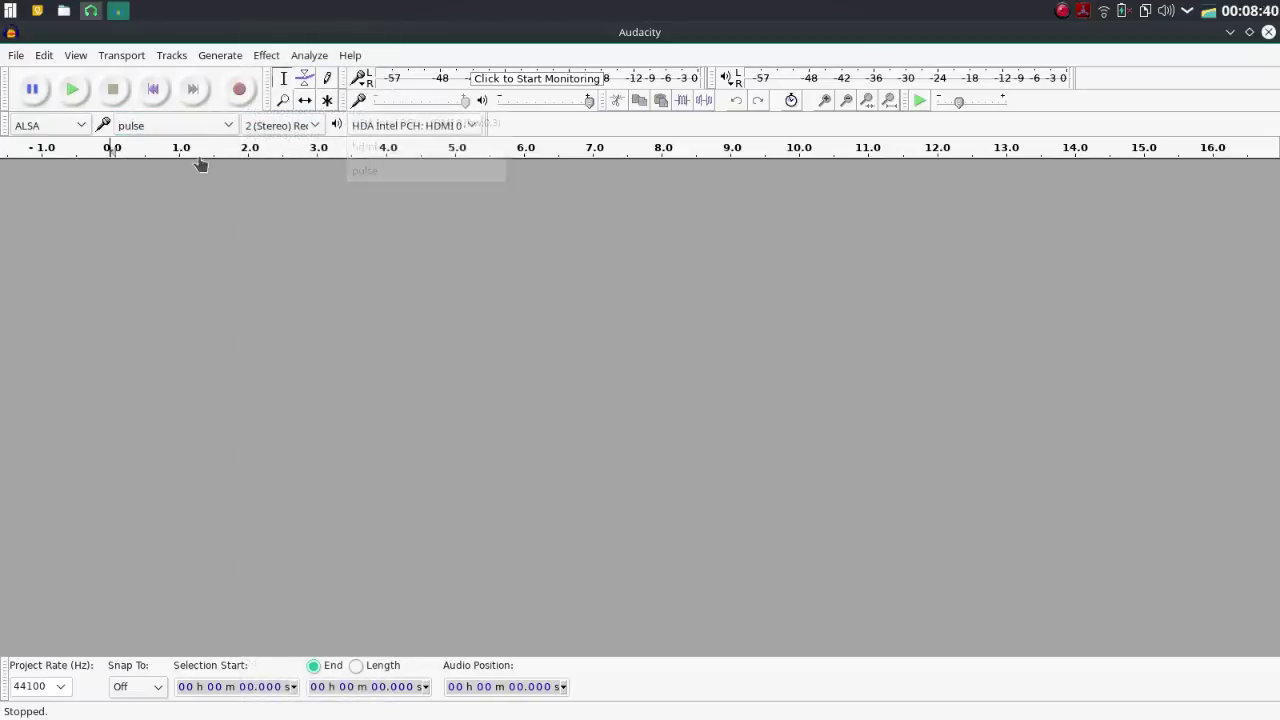
# Switch the audio host to JACK Audio Connection Kit and choose lmms as recording device
pyautogui.click(71, 127)
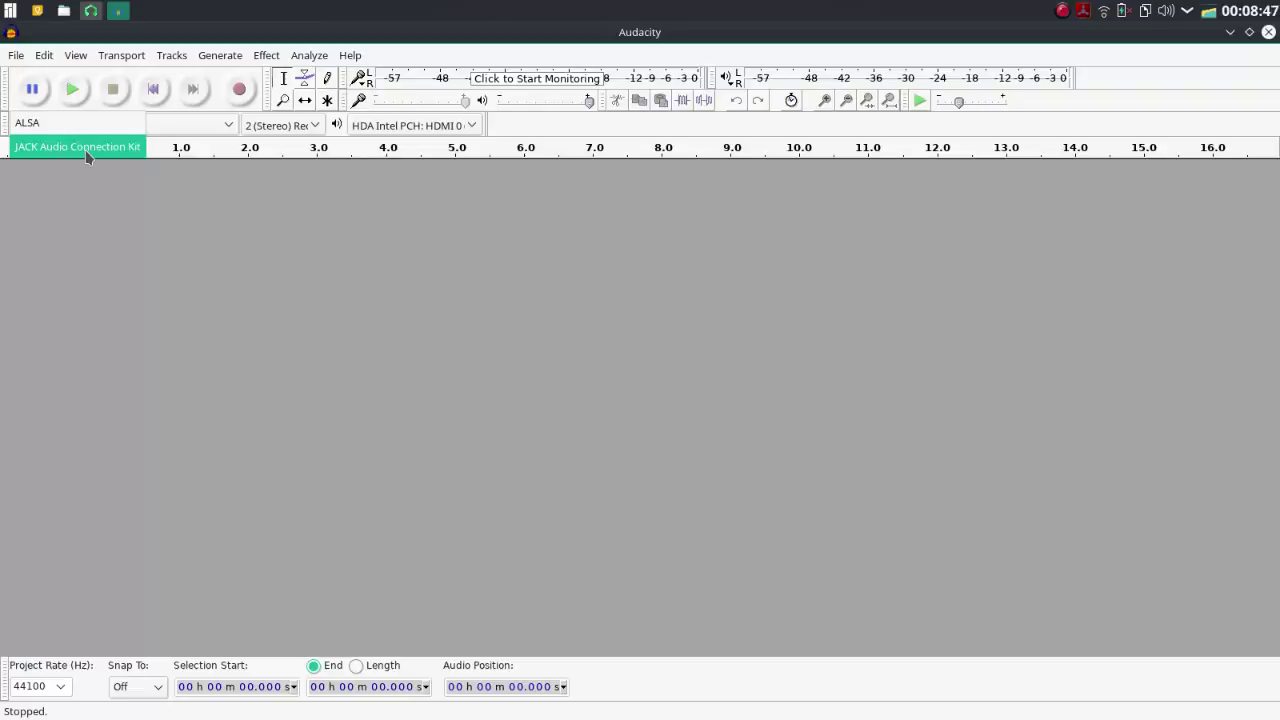
pyautogui.click(86, 155)
pyautogui.click(177, 123)
pyautogui.click(178, 123)
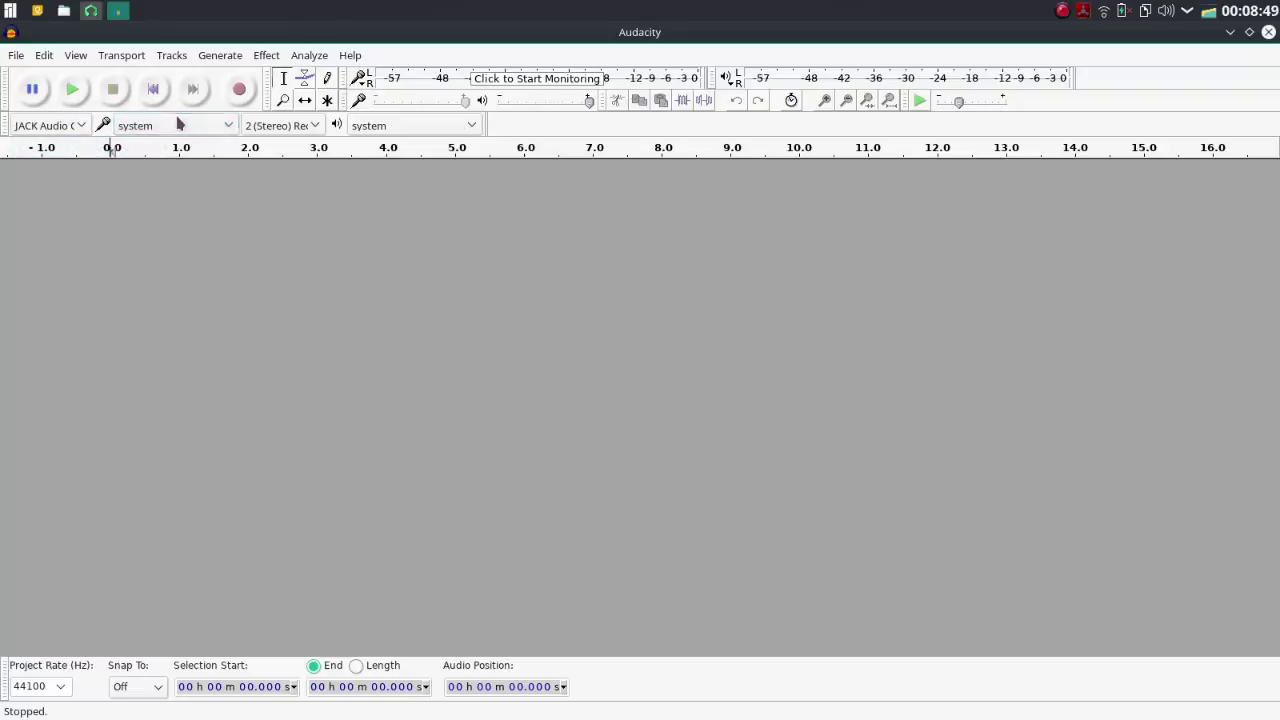
pyautogui.click(178, 123)
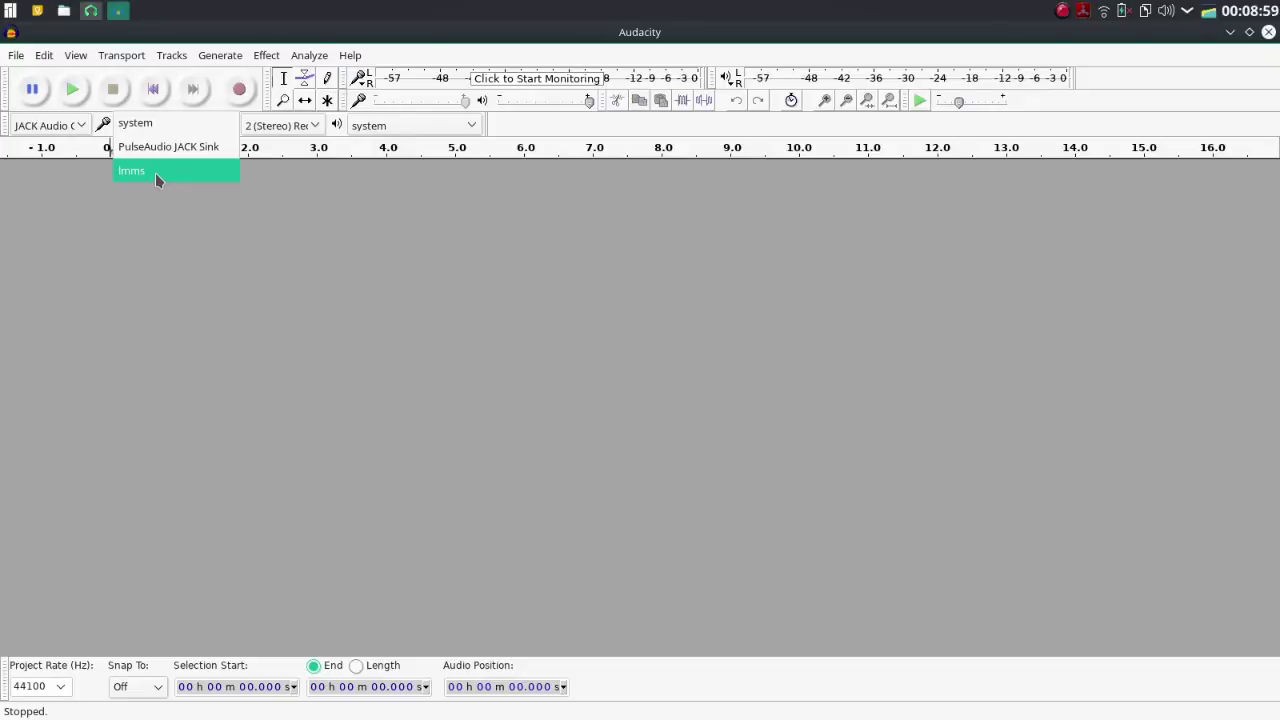
pyautogui.click(163, 176)
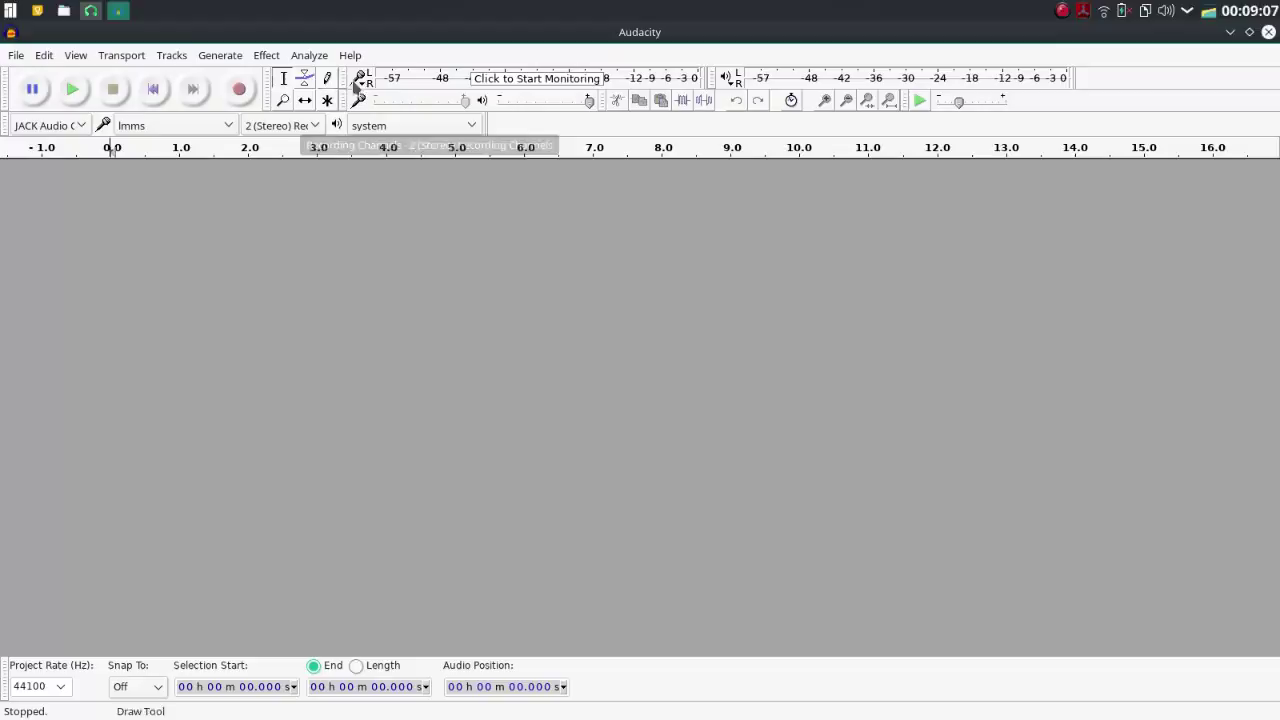
pyautogui.click(312, 125)
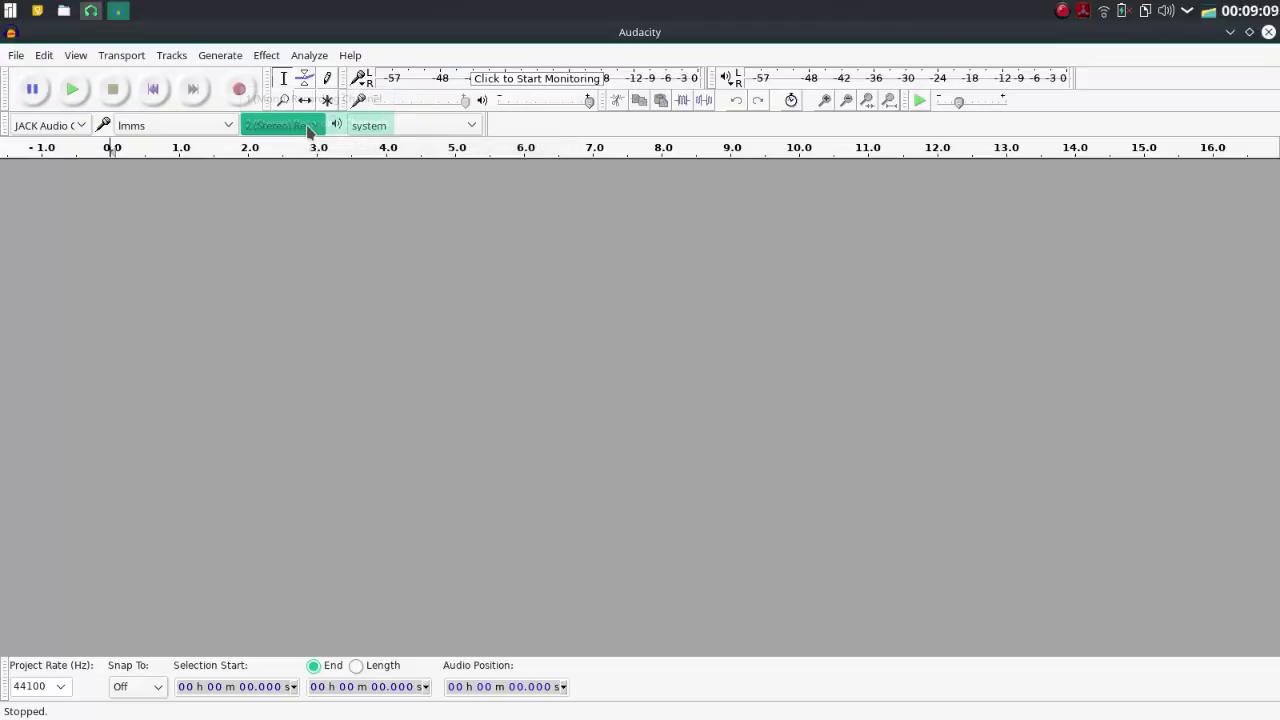
pyautogui.click(345, 166)
pyautogui.click(405, 125)
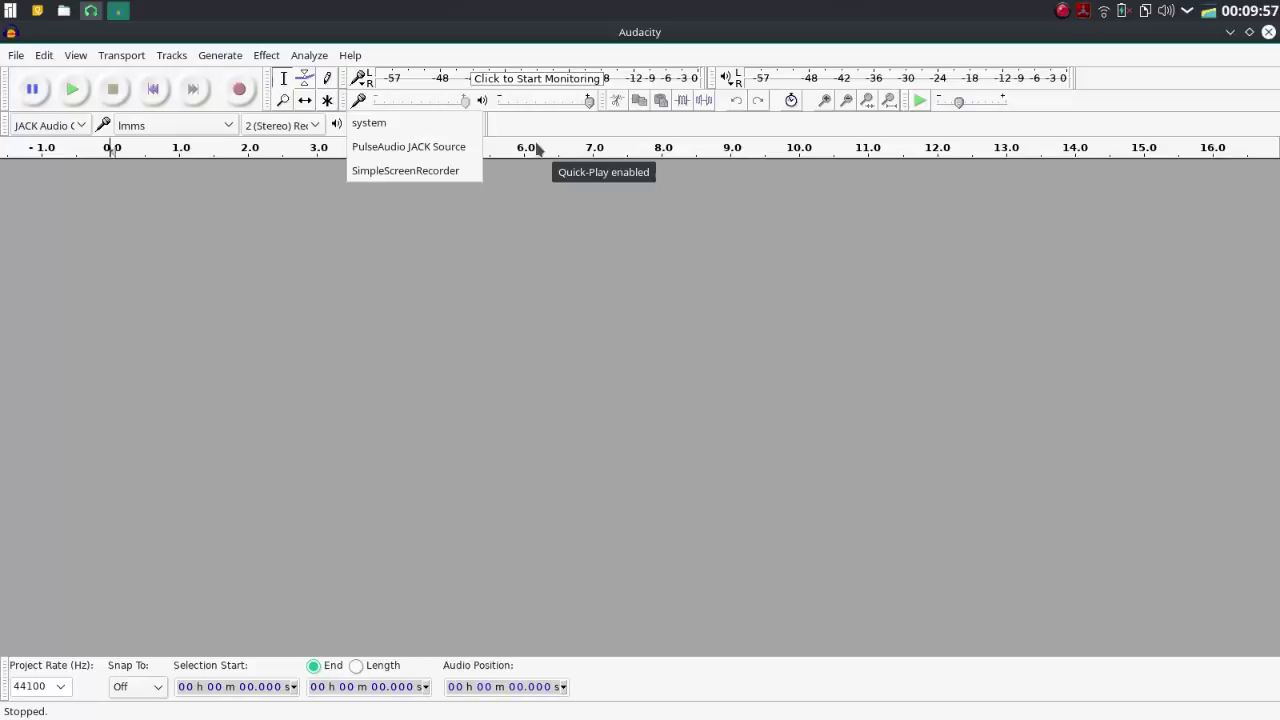
pyautogui.click(540, 152)
pyautogui.click(461, 126)
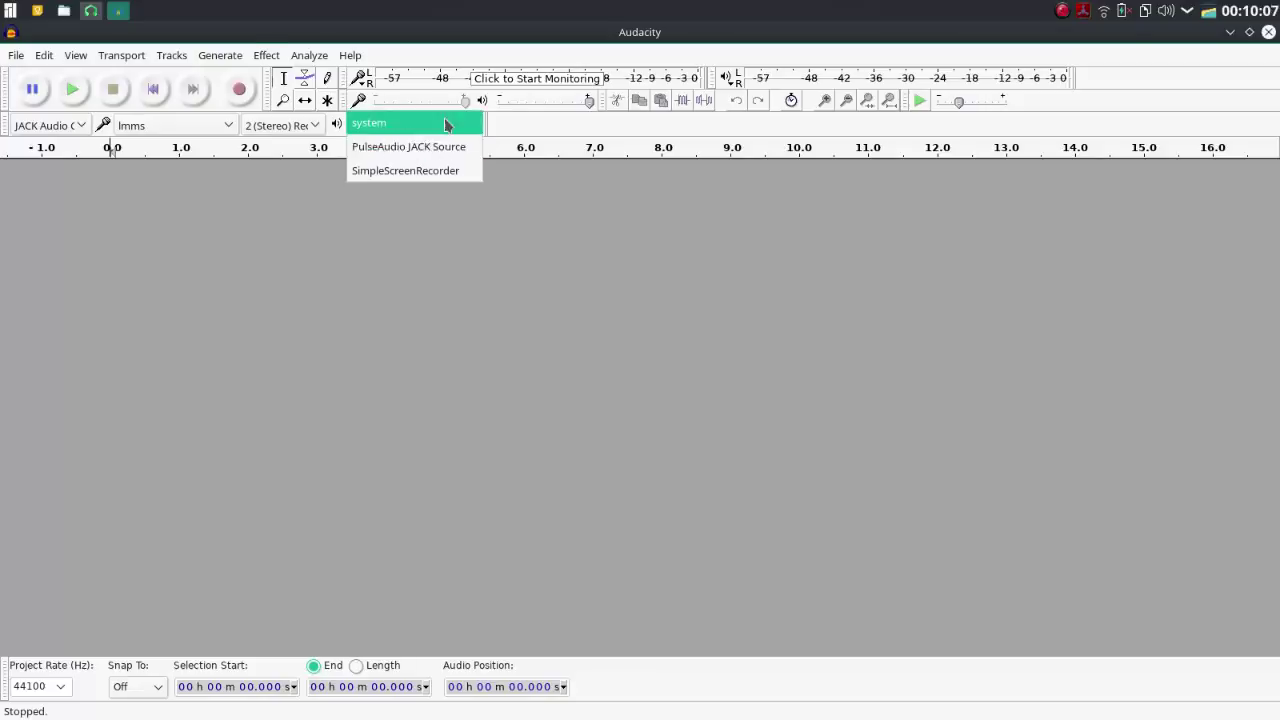
pyautogui.click(360, 123)
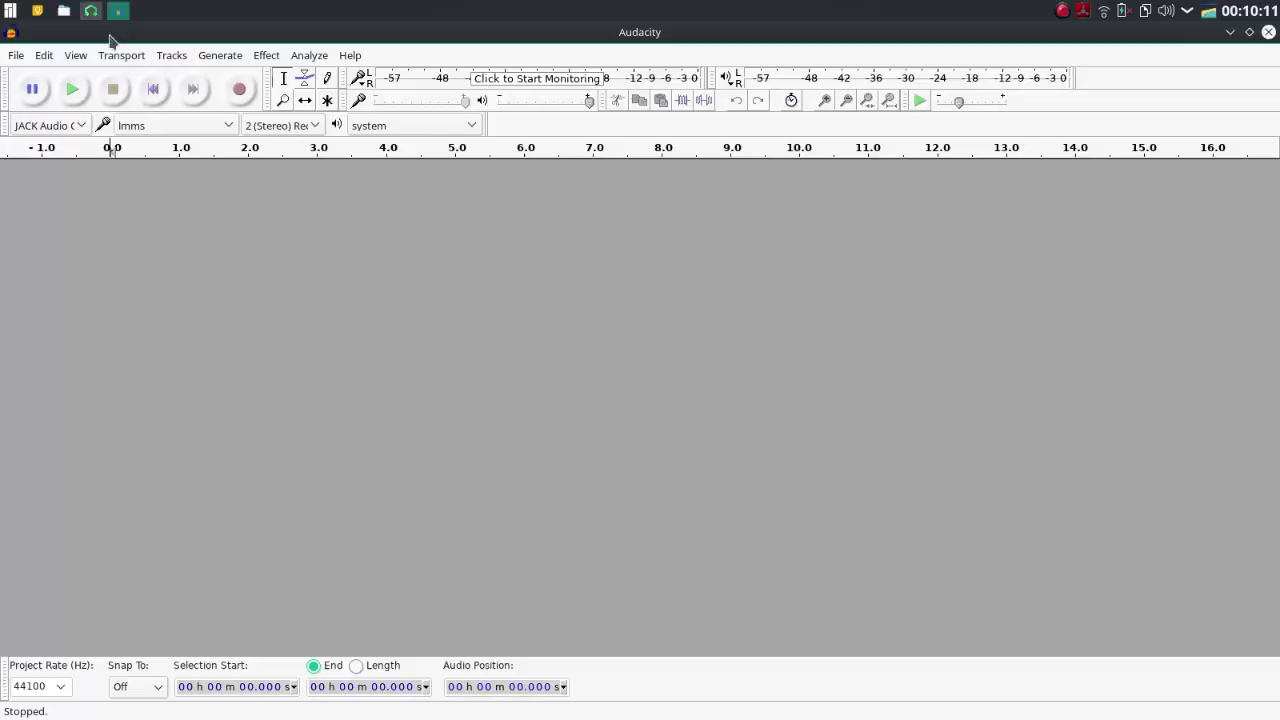
# Start recording a new track in Audacity, then play the LMMS song from the start
pyautogui.click(240, 90)
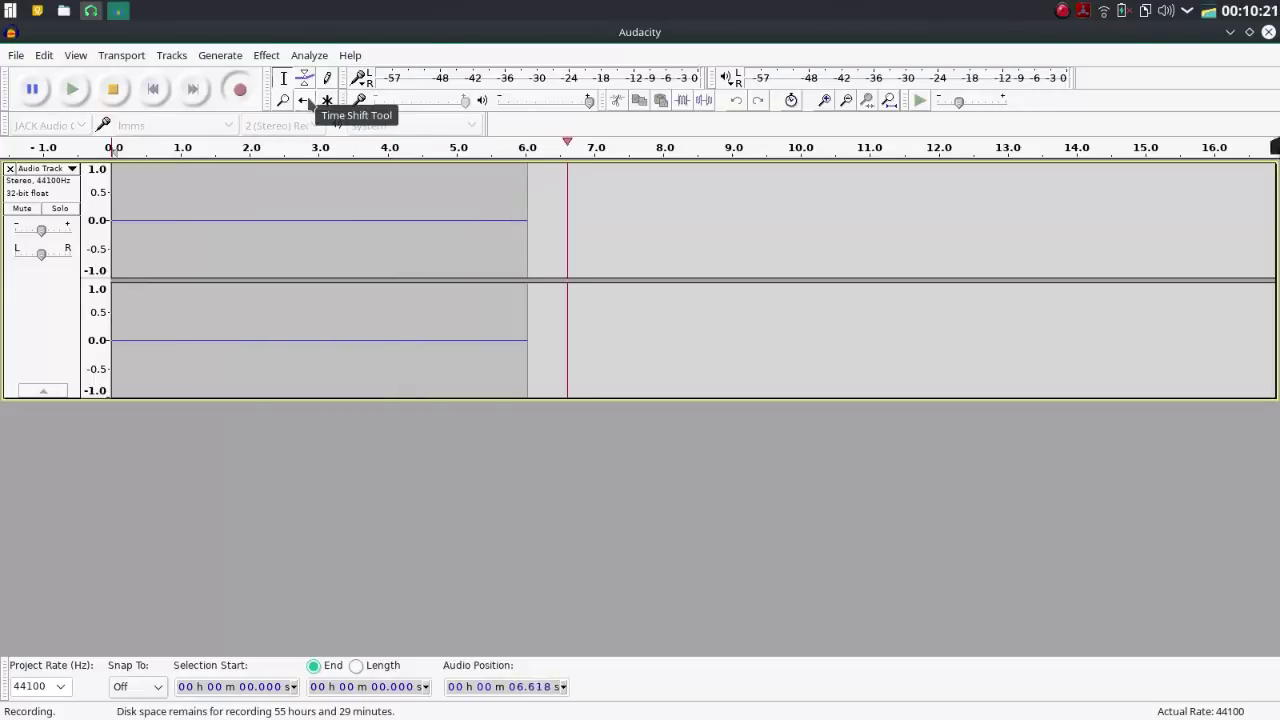
pyautogui.click(90, 10)
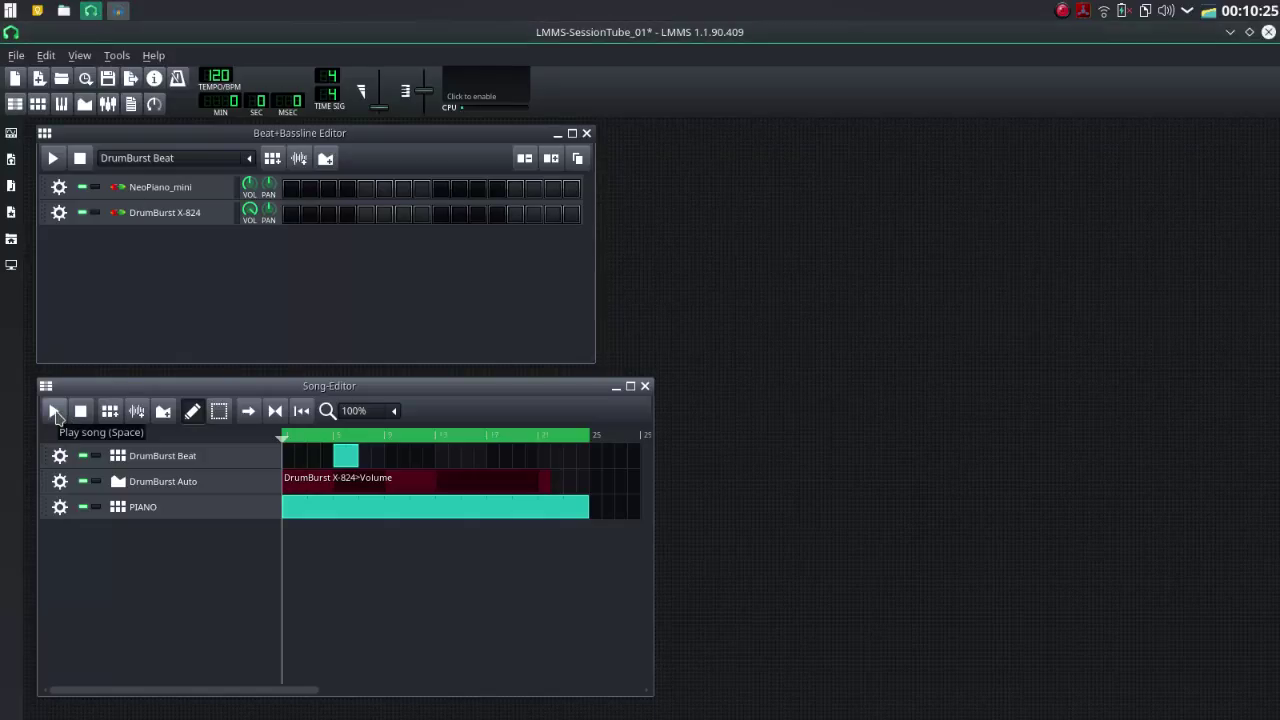
pyautogui.click(55, 412)
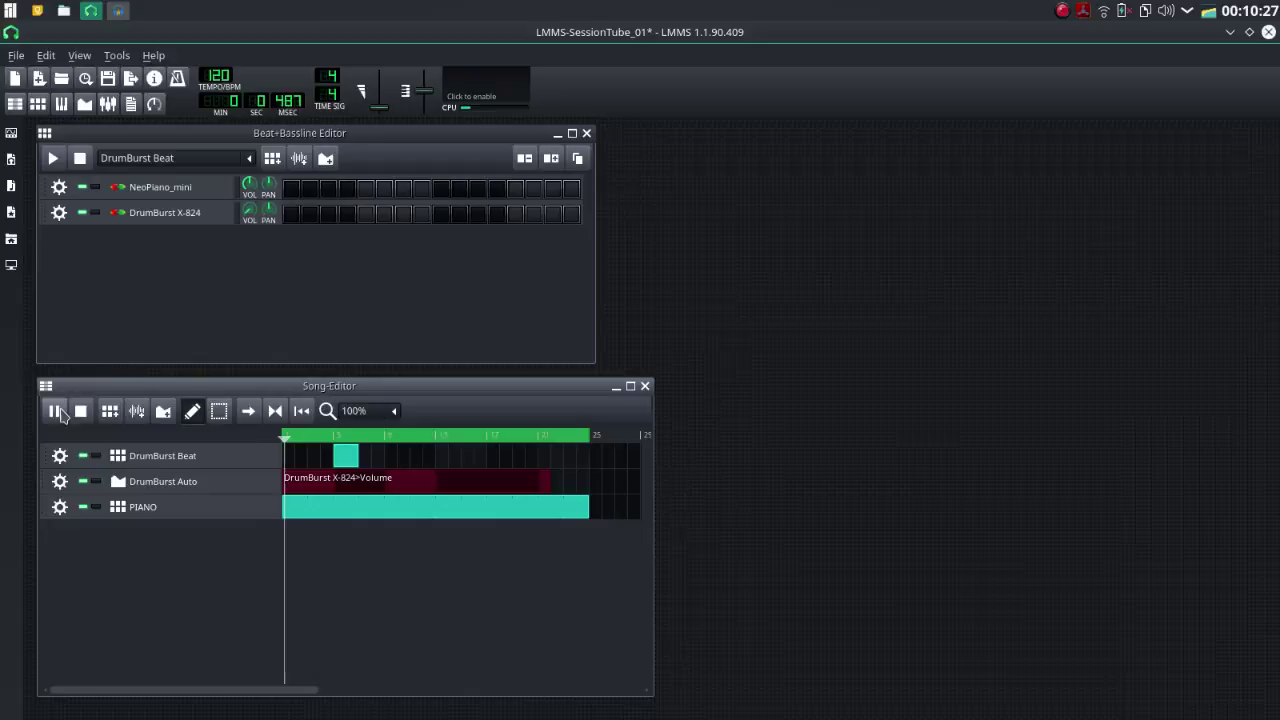
pyautogui.click(118, 10)
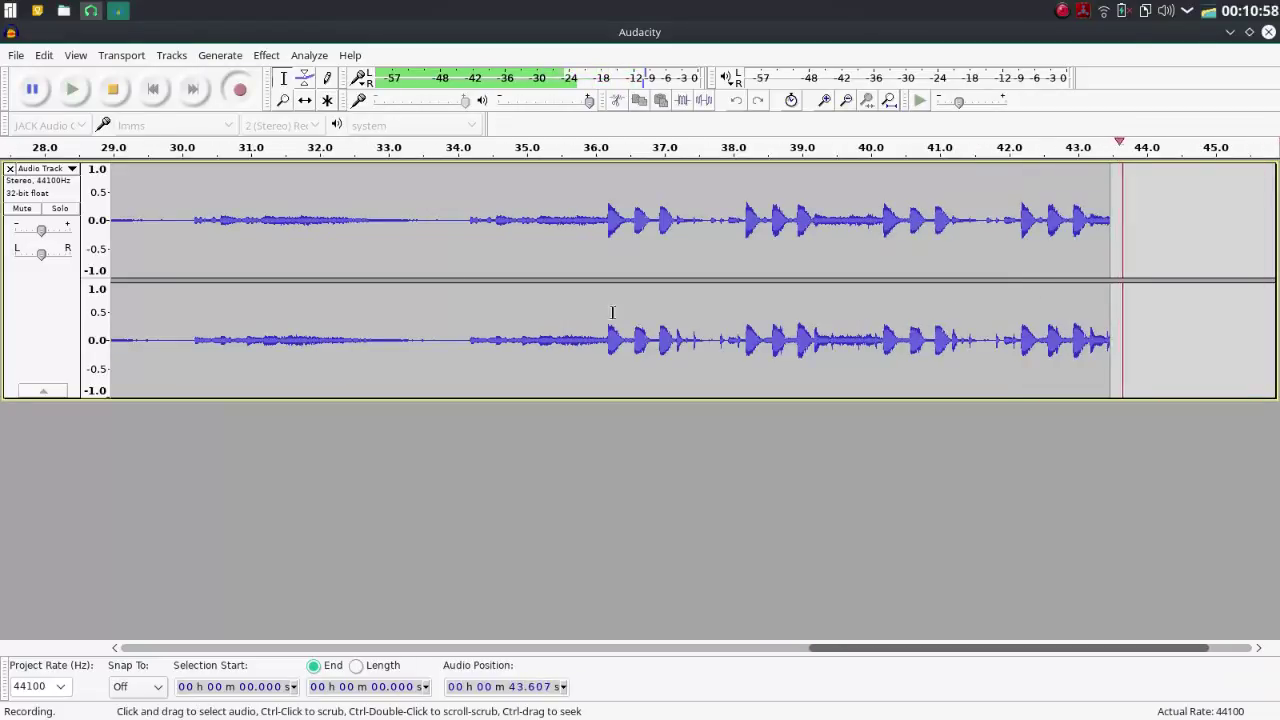
pyautogui.click(91, 12)
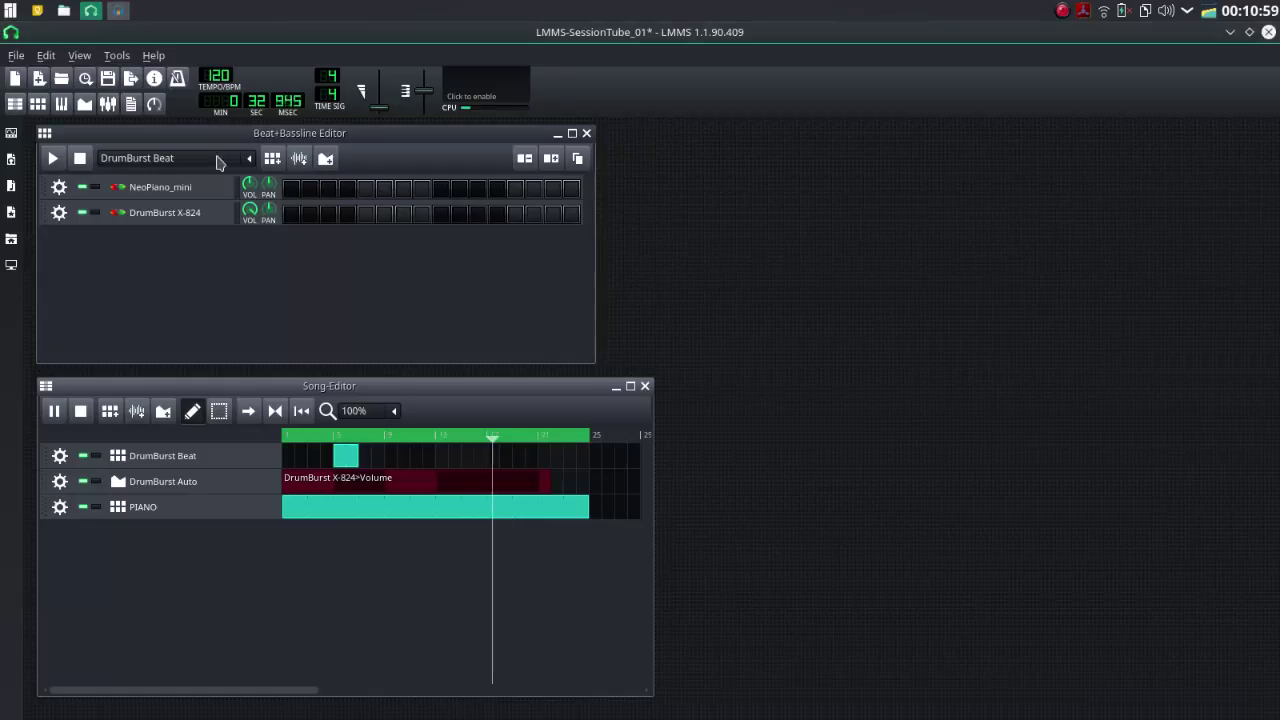
# Stop the LMMS song and the Audacity recording, then select the take from 12.144 s to 1:01.719
pyautogui.click(82, 411)
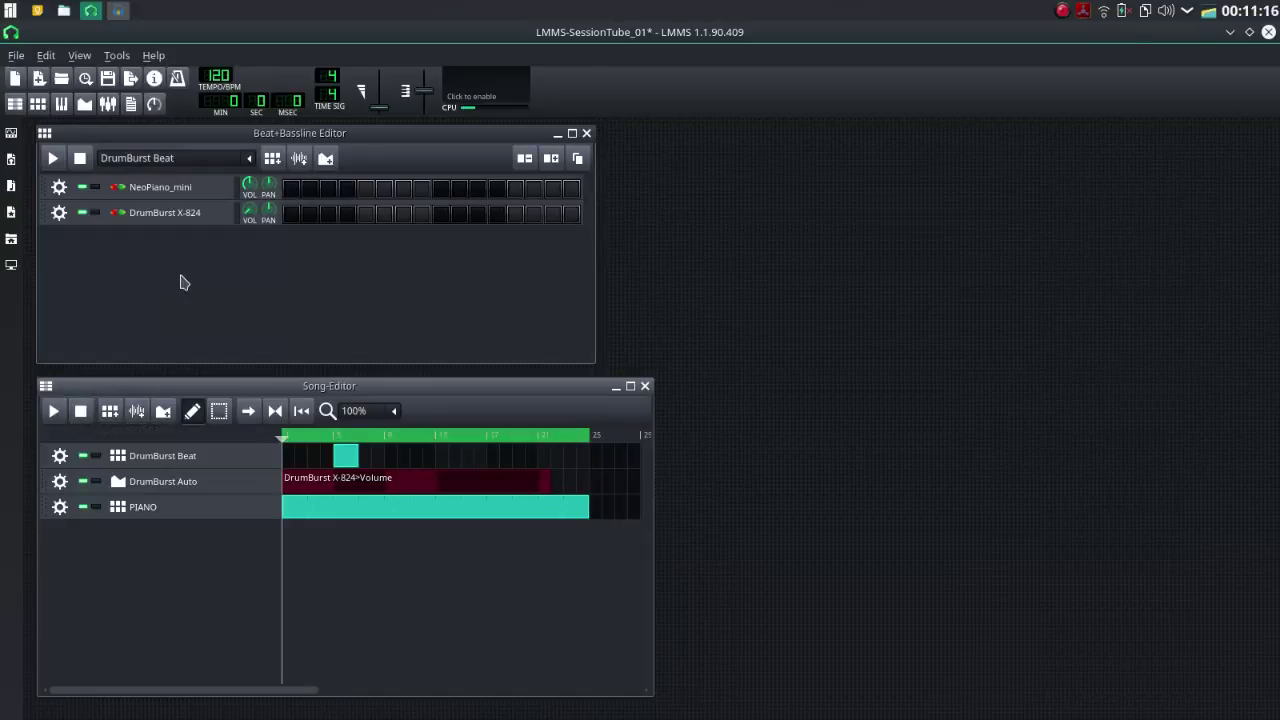
pyautogui.click(116, 10)
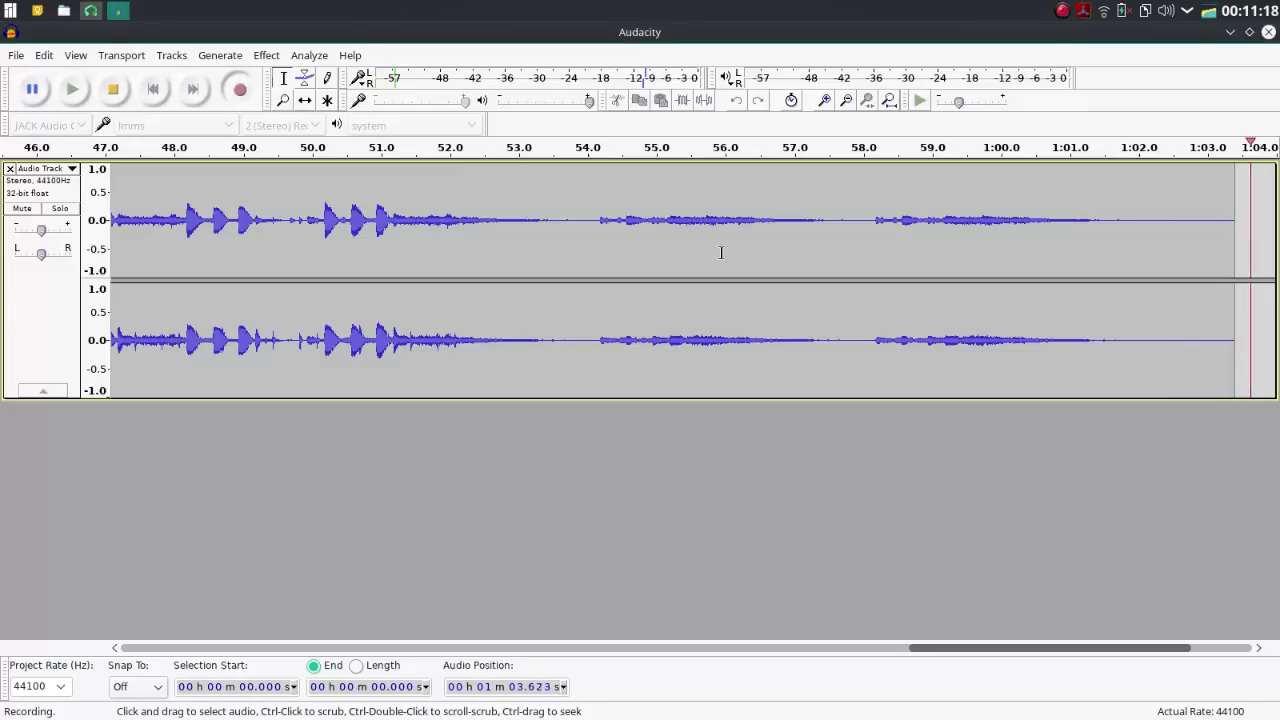
pyautogui.click(118, 91)
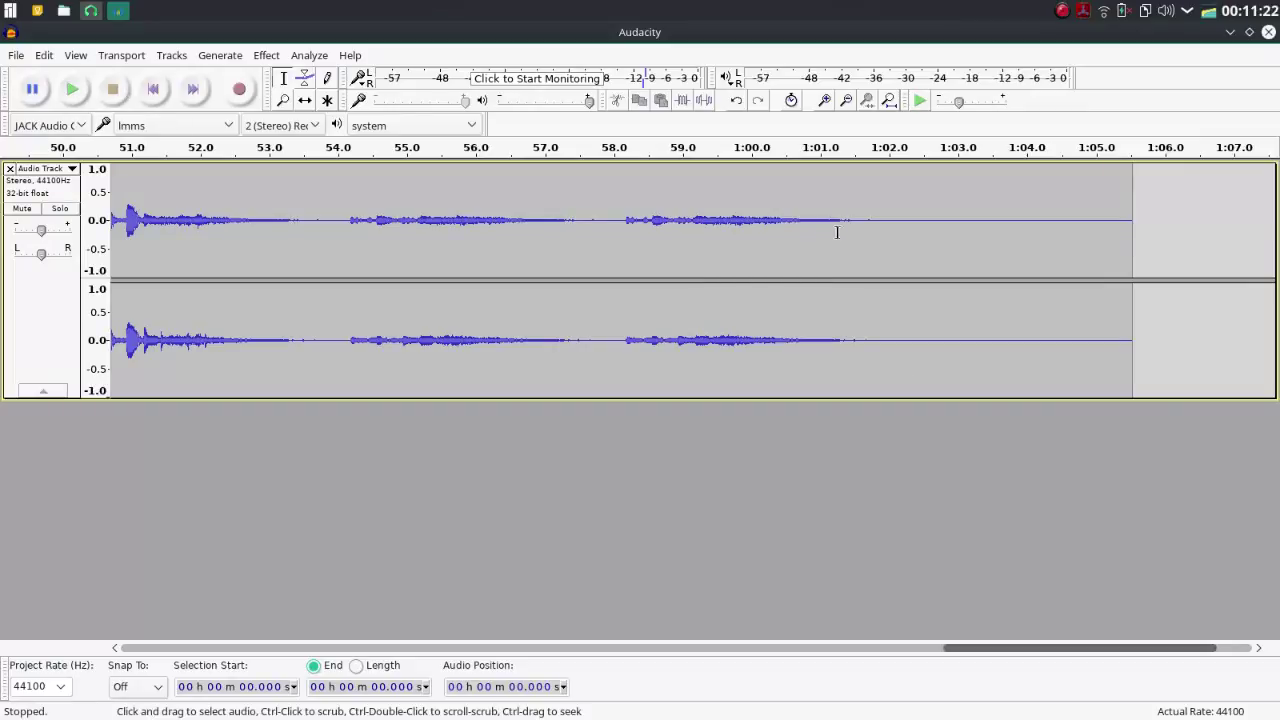
pyautogui.moveTo(869, 224); pyautogui.dragTo(741, 260)
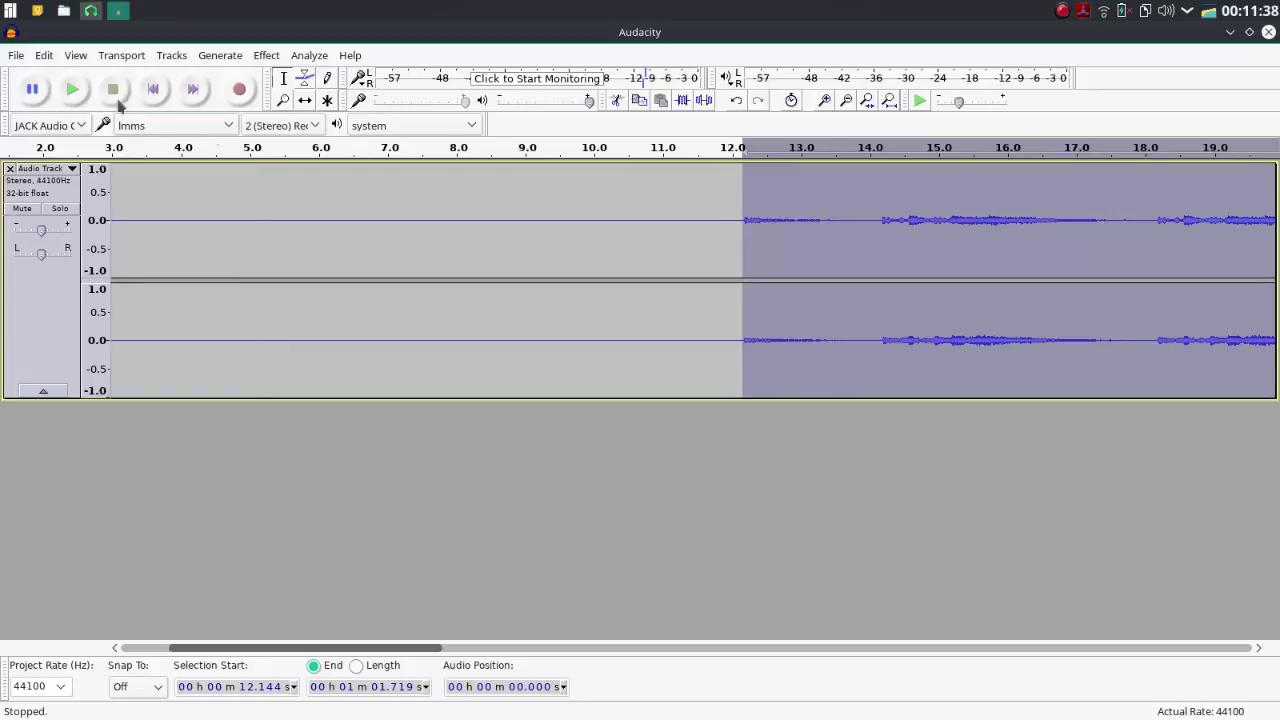
# Copy the selected music (12.144 s to 1:01.719) to the clipboard
pyautogui.click(44, 55)
pyautogui.click(88, 170)
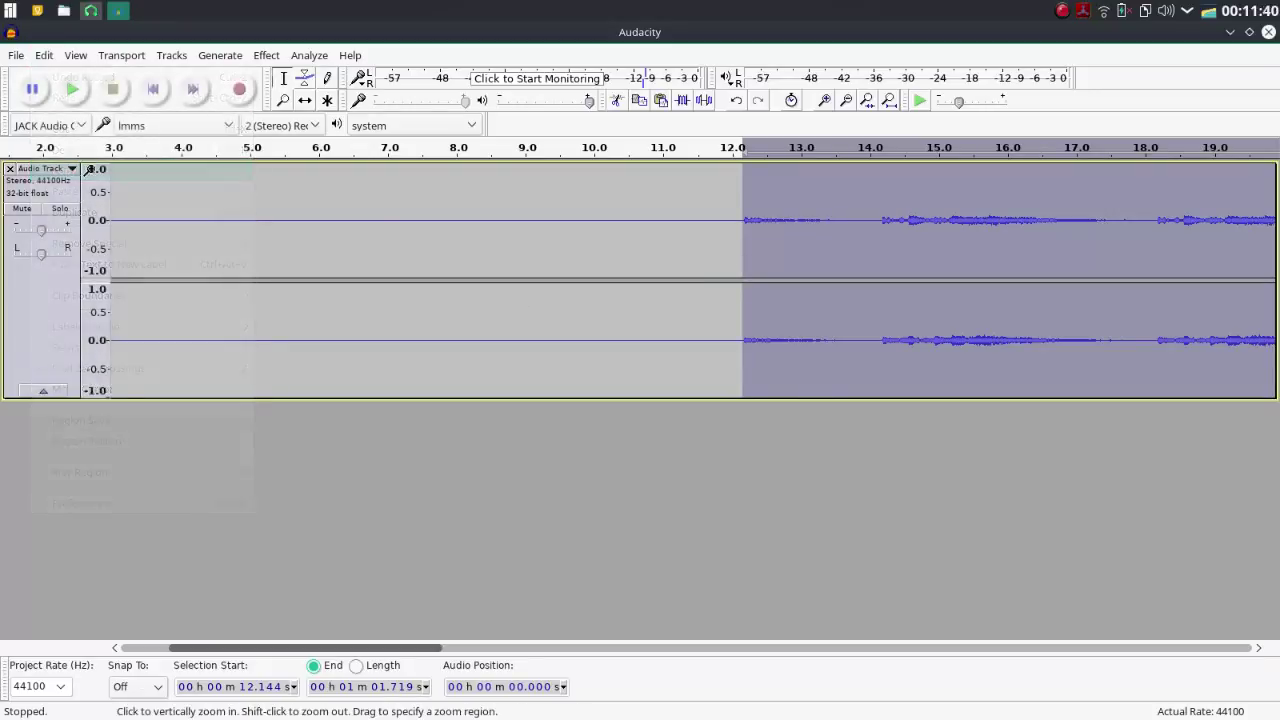
pyautogui.click(437, 240)
pyautogui.click(688, 168)
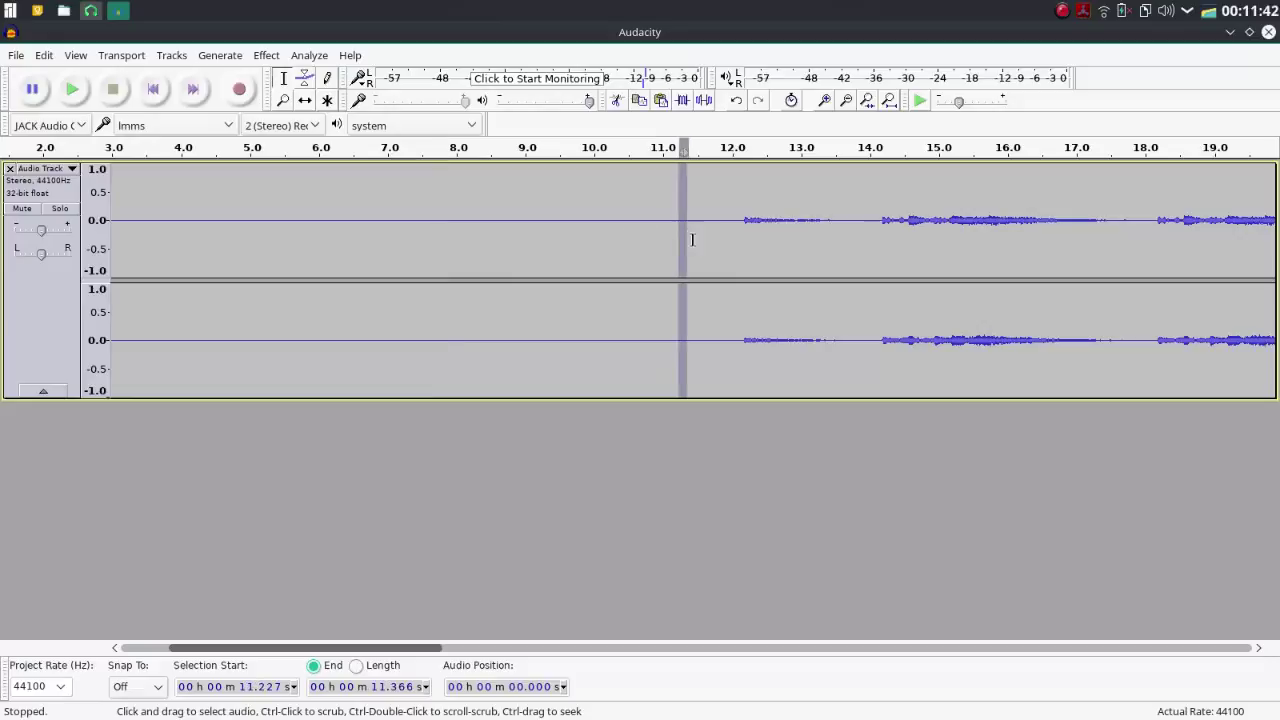
pyautogui.click(563, 243)
pyautogui.click(505, 247)
pyautogui.moveTo(541, 236); pyautogui.dragTo(394, 236)
pyautogui.click(541, 236)
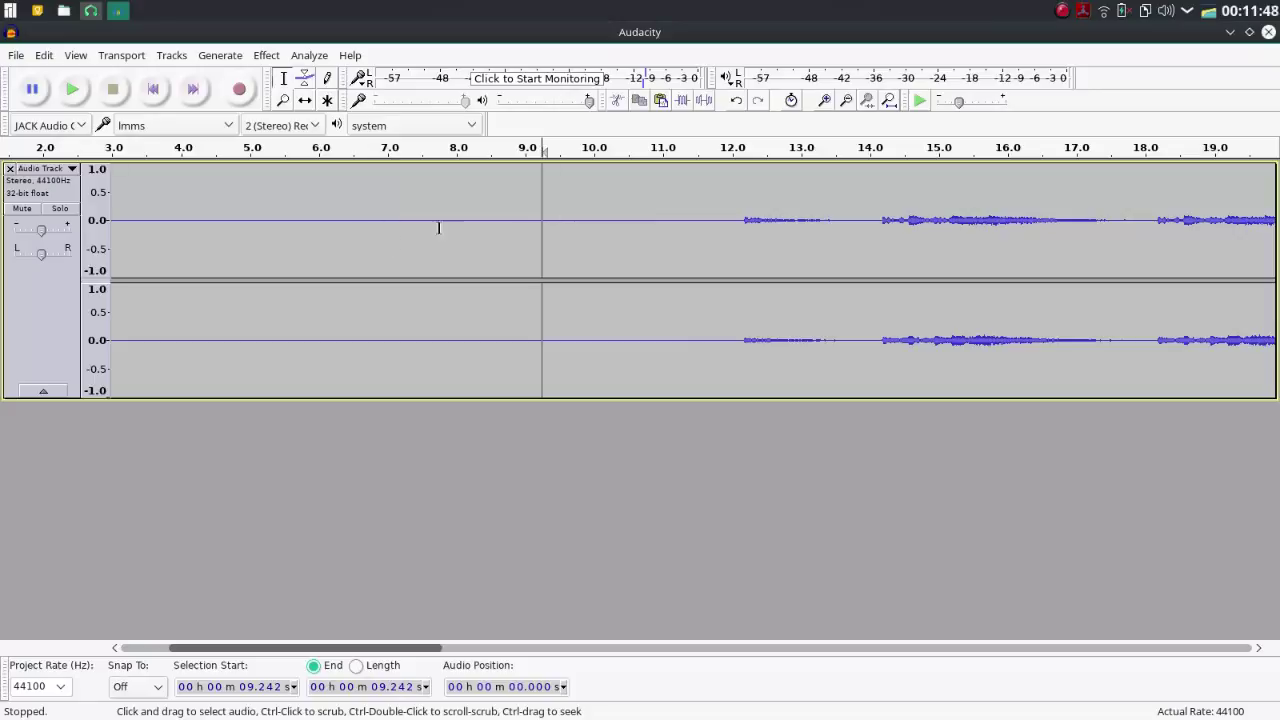
pyautogui.moveTo(614, 243); pyautogui.dragTo(389, 229)
pyautogui.click(310, 236)
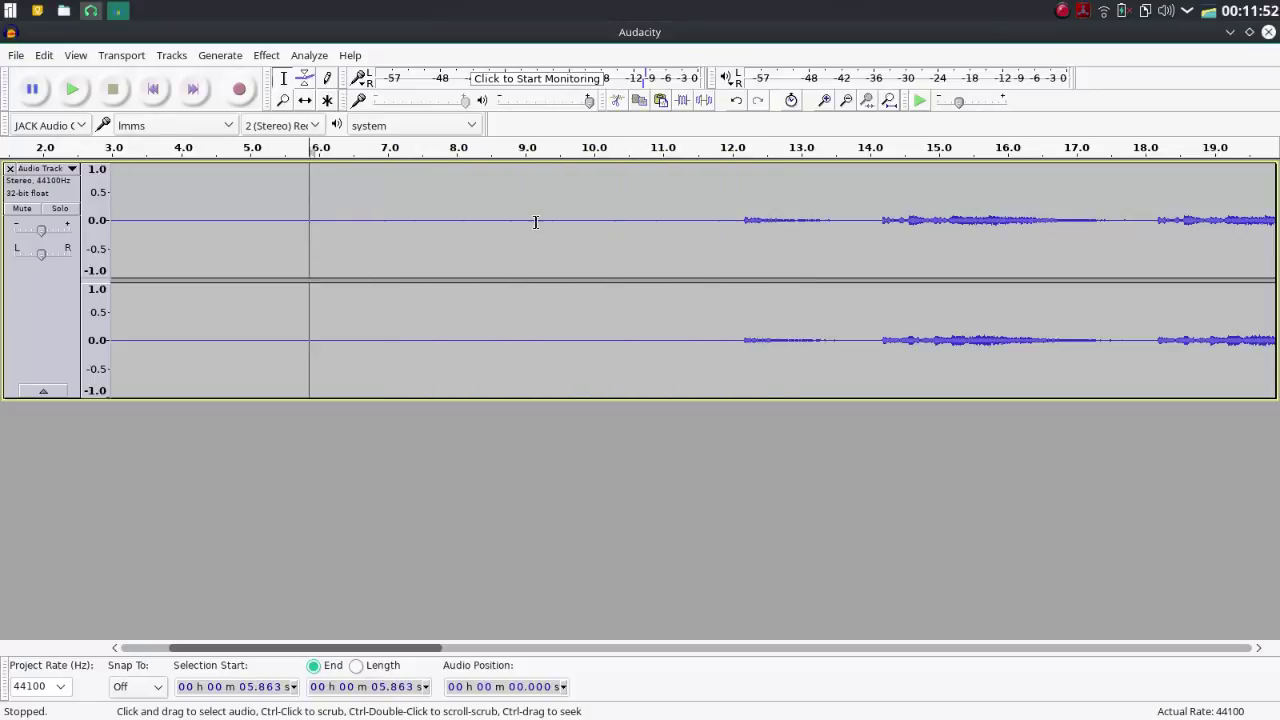
pyautogui.click(461, 232)
pyautogui.click(578, 224)
# Delete all audio in the track and paste the copied music so it starts at 0 s
pyautogui.hotkey('ctrl', 'a')
pyautogui.press('Delete')
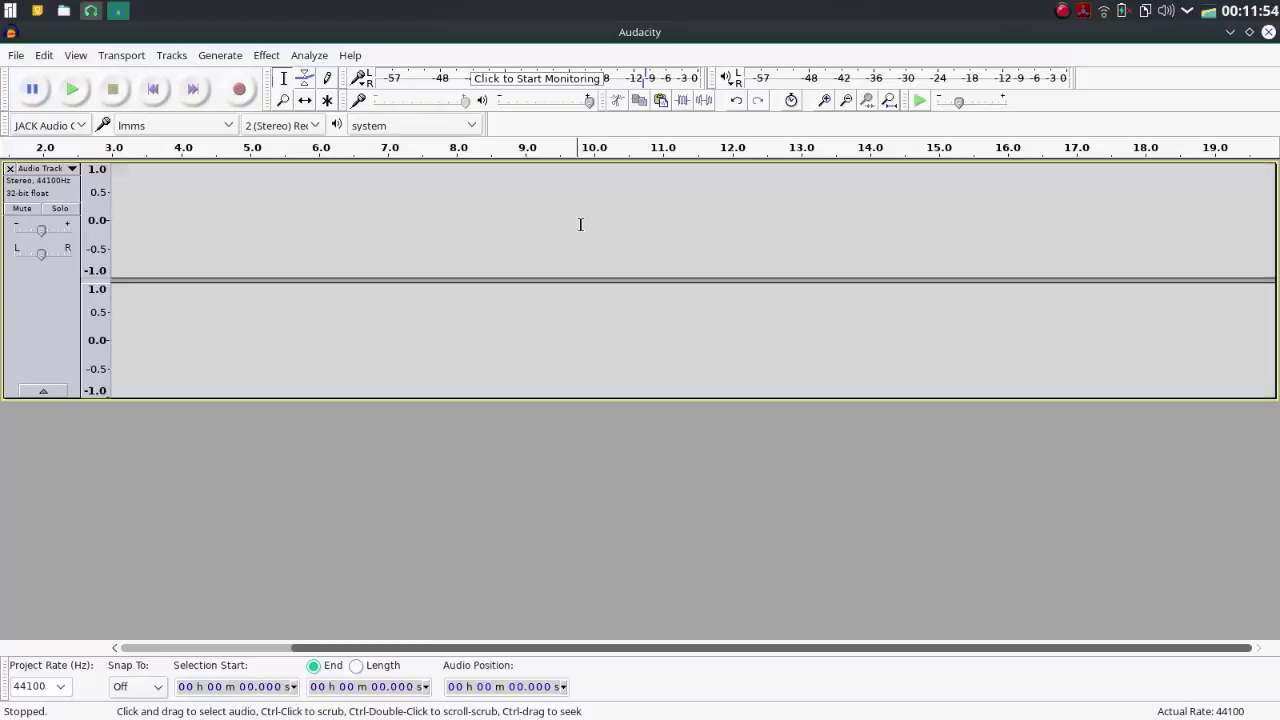
pyautogui.click(44, 55)
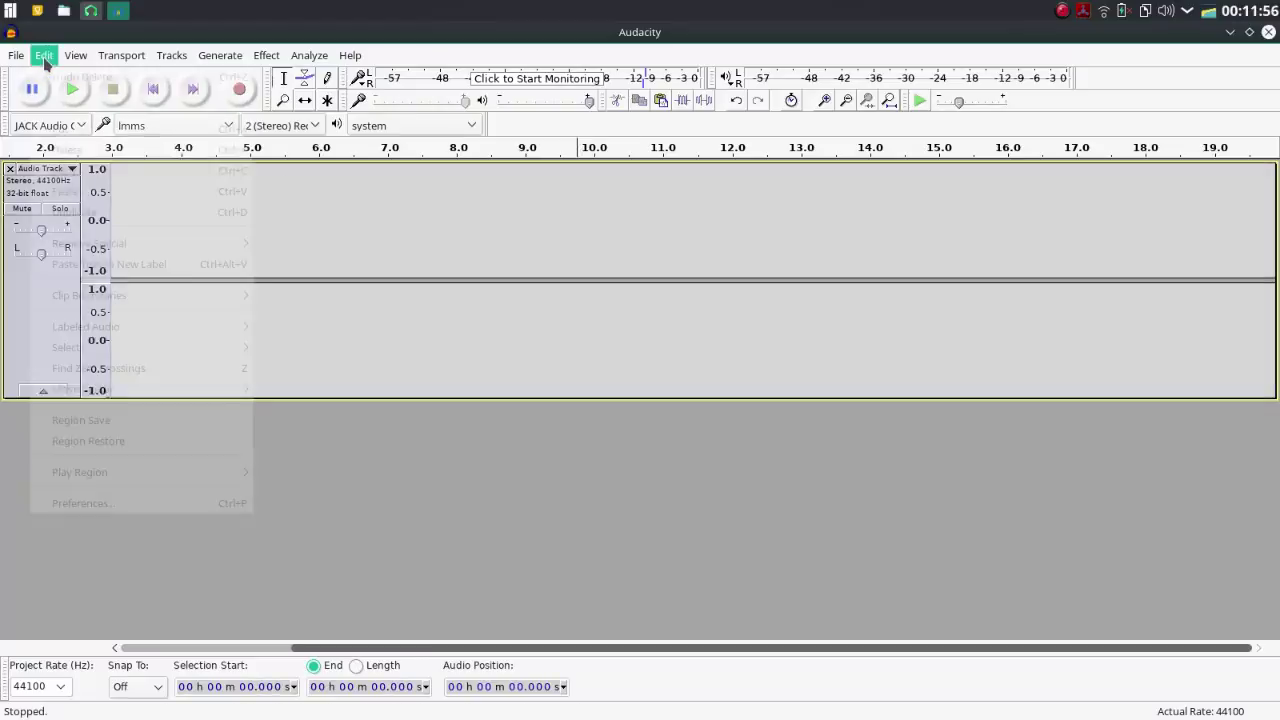
pyautogui.click(122, 199)
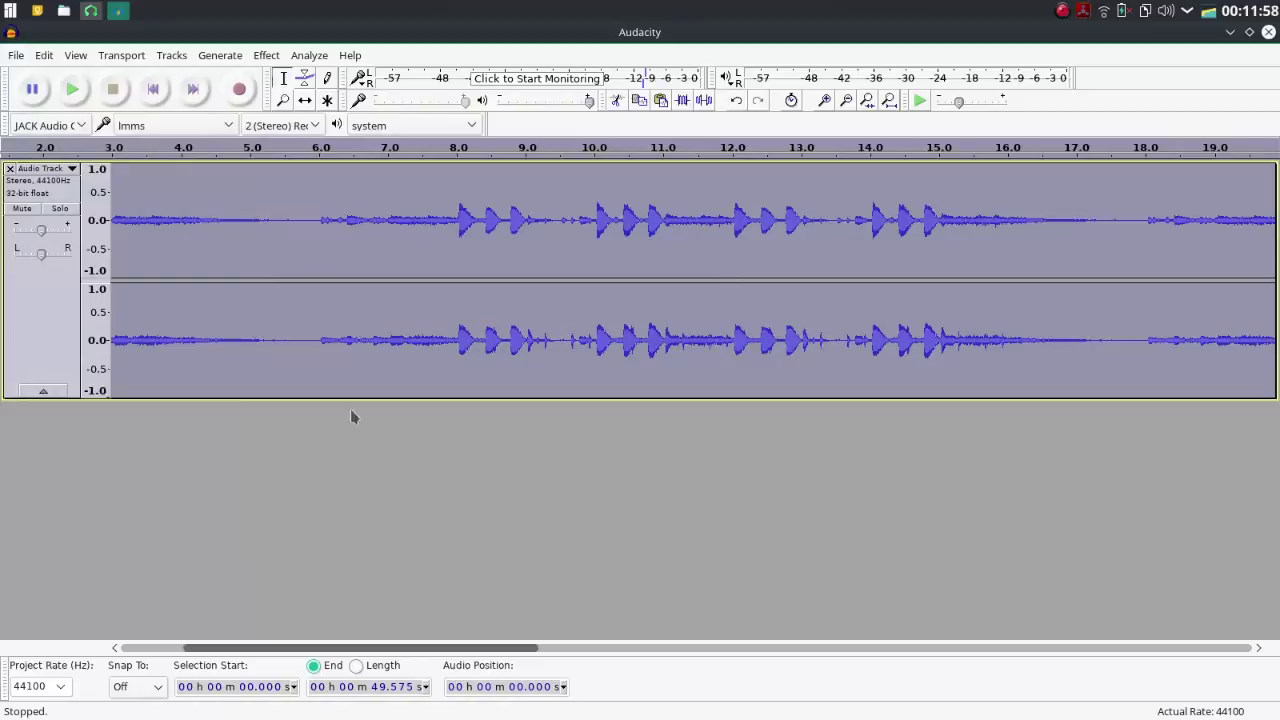
pyautogui.moveTo(525, 648); pyautogui.dragTo(323, 620)
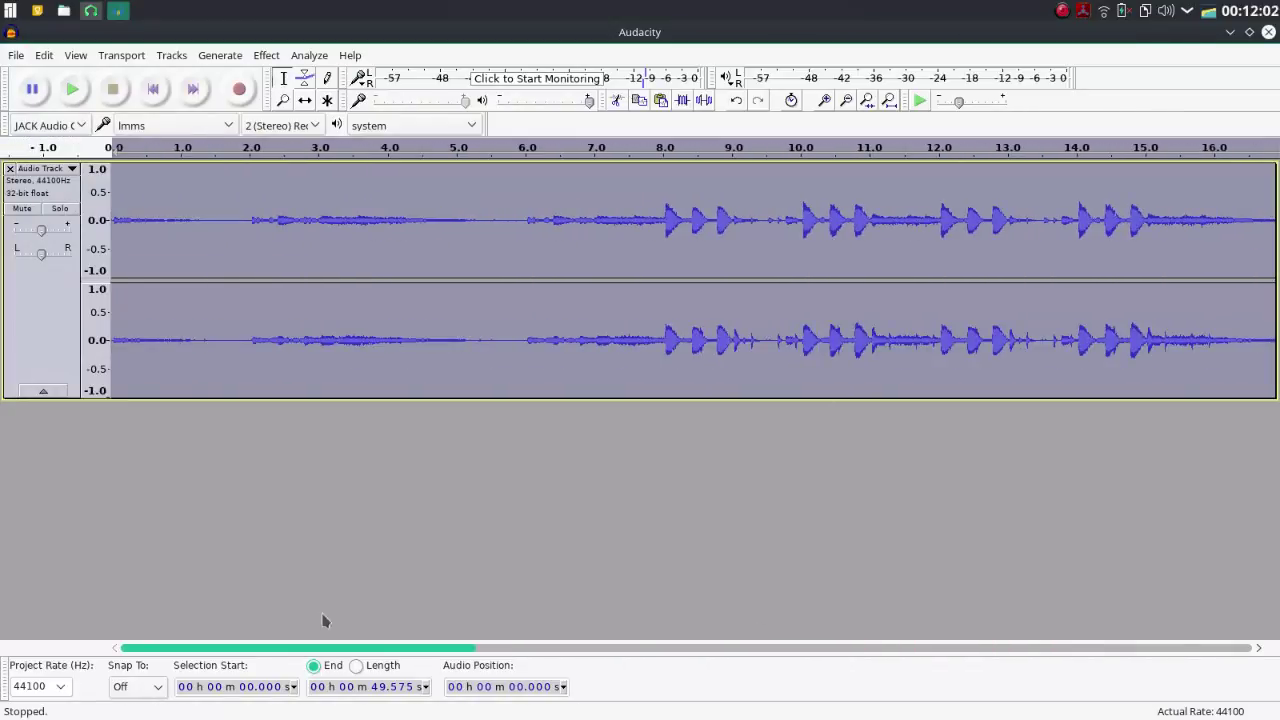
# Open Export Audio and name the FLAC export LMMS-SessionTube_01.flac in the Music folder
pyautogui.click(16, 55)
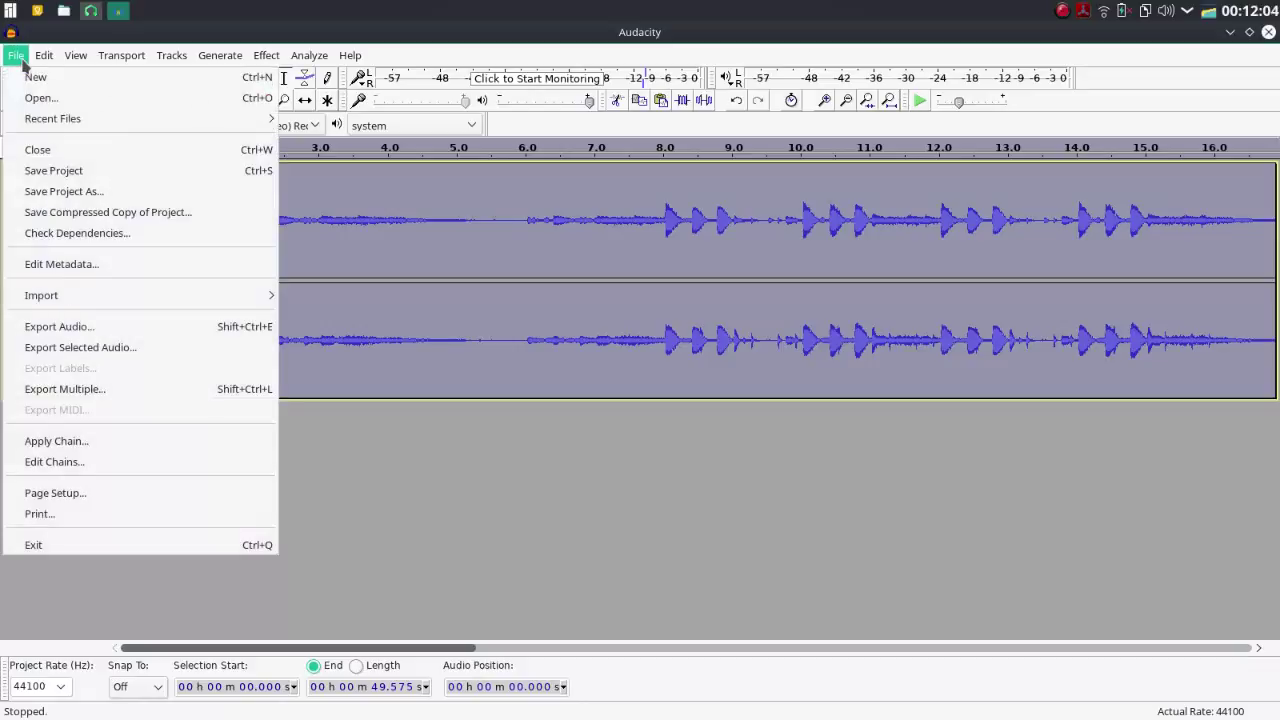
pyautogui.click(143, 328)
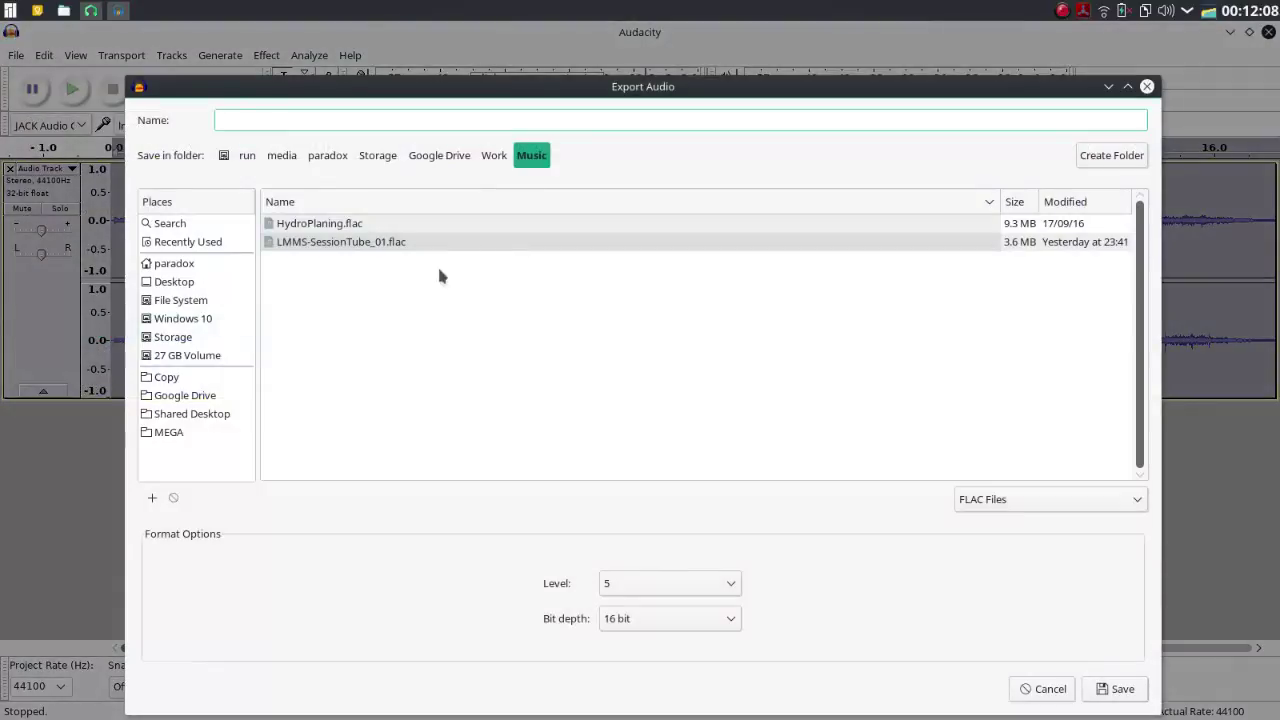
pyautogui.click(315, 250)
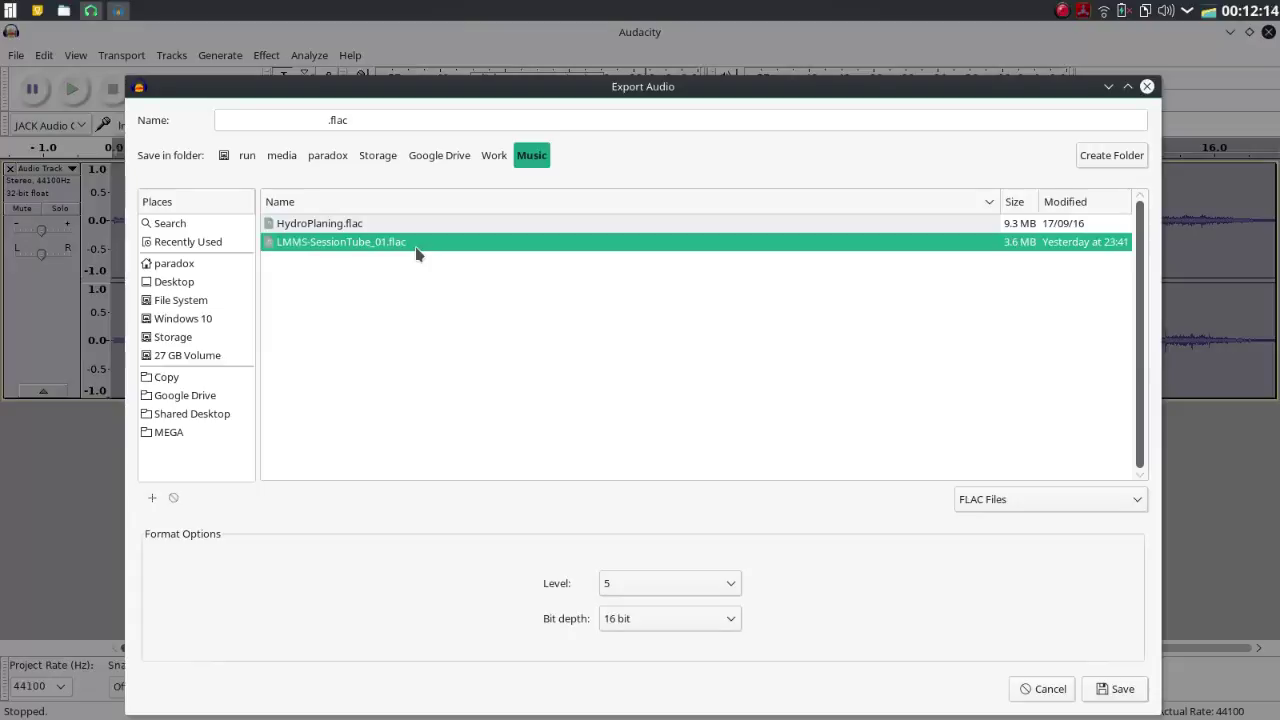
pyautogui.click(345, 120)
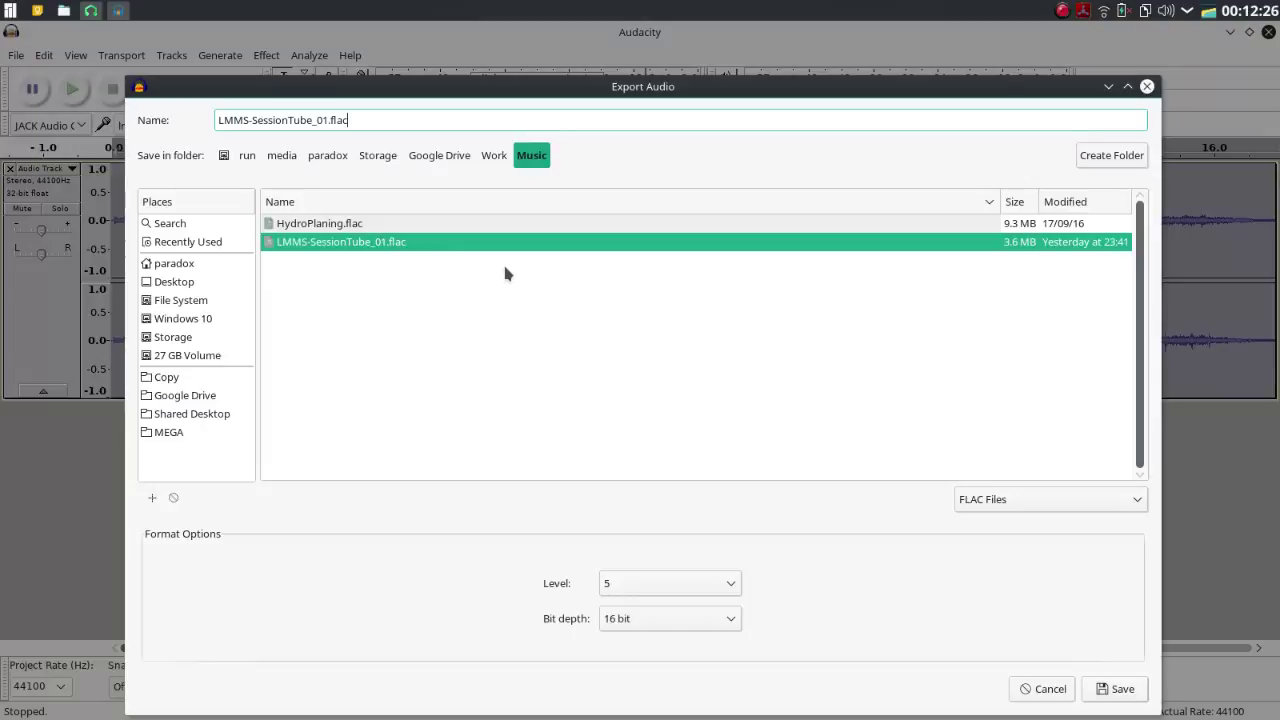
# Switch the export format to 16-bit WAV and take the name LMMS-SessionTube_01.wav from the file list
pyautogui.click(1035, 499)
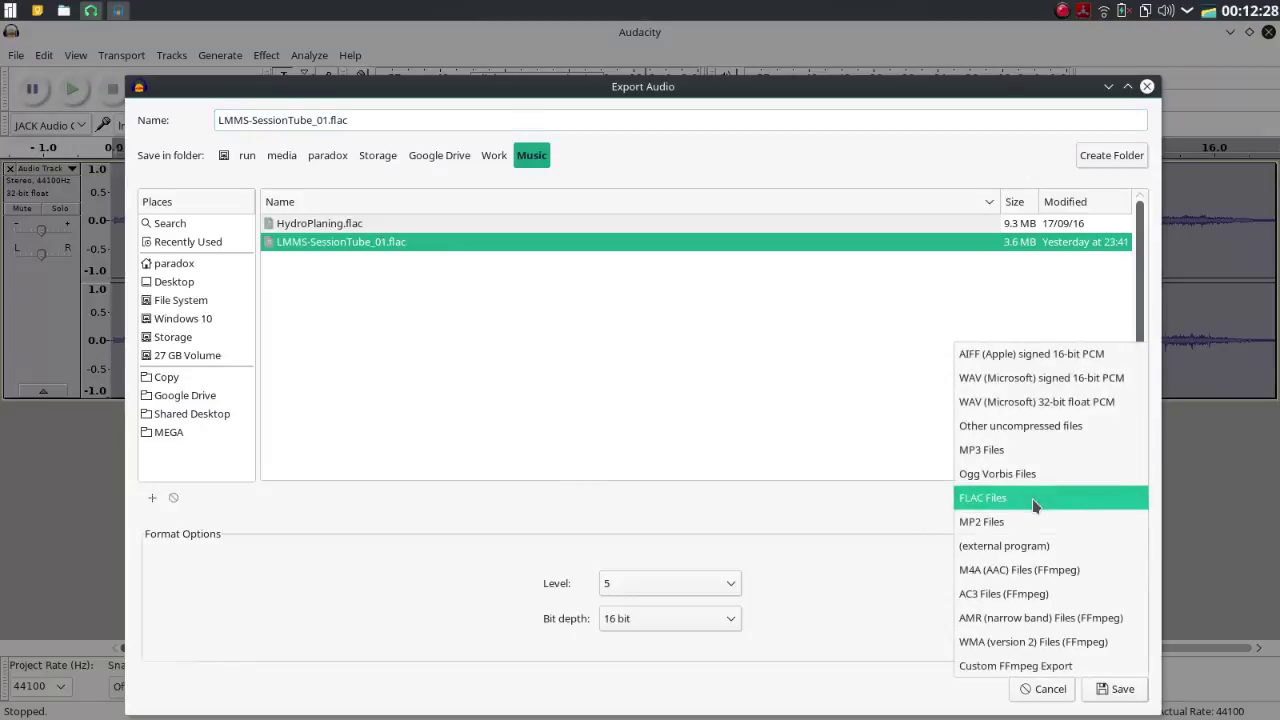
pyautogui.click(1040, 385)
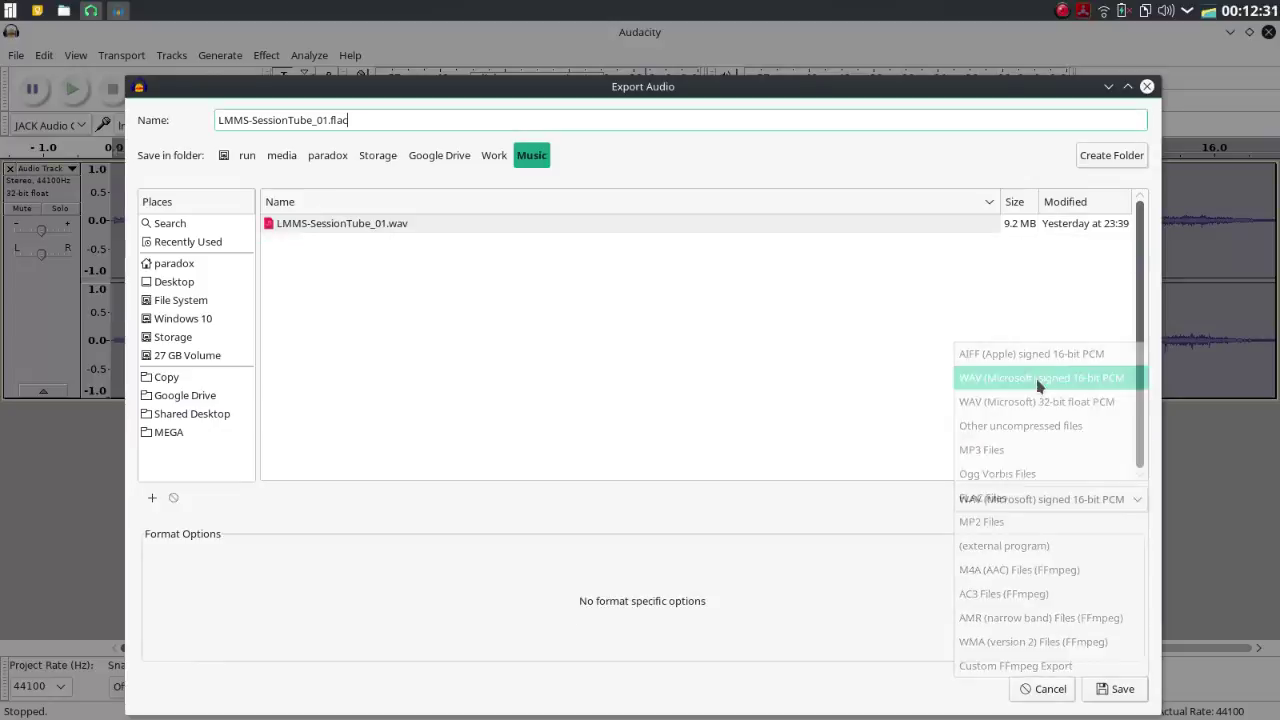
pyautogui.click(617, 208)
pyautogui.click(998, 229)
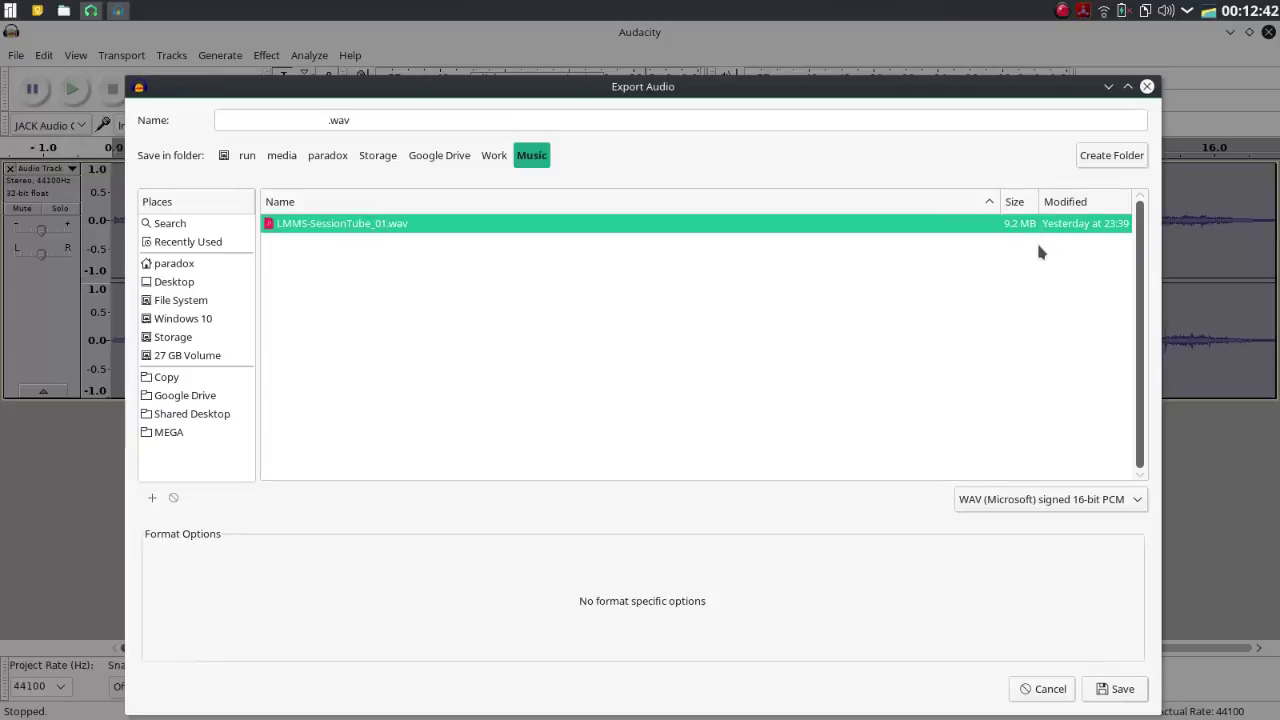
pyautogui.click(362, 118)
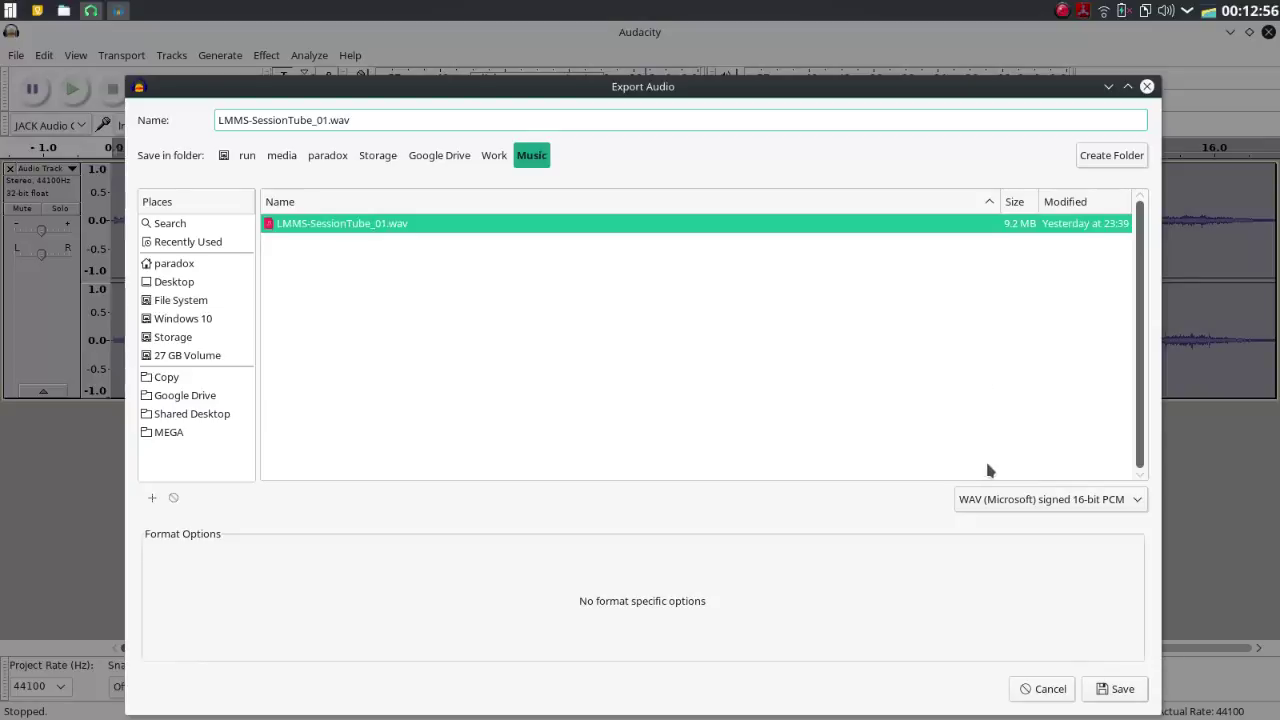
# Set the export format back to FLAC Files
pyautogui.click(1005, 502)
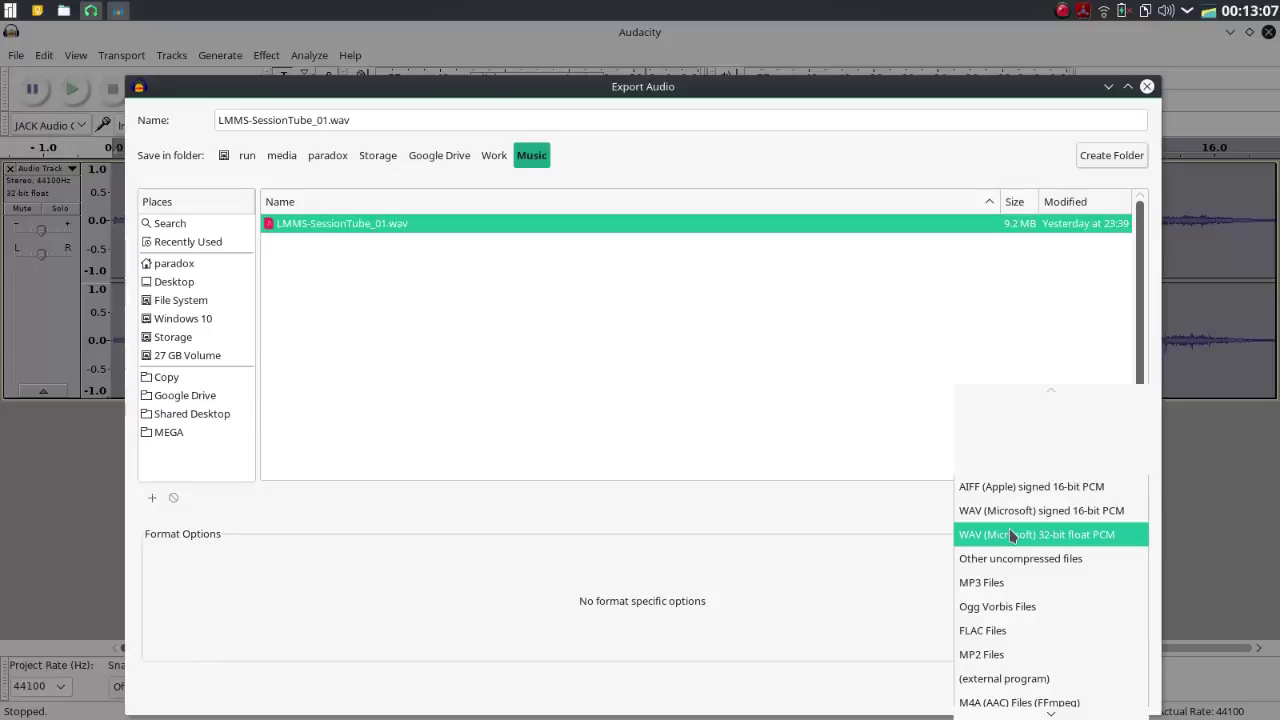
pyautogui.scroll(-3, 1012, 532)
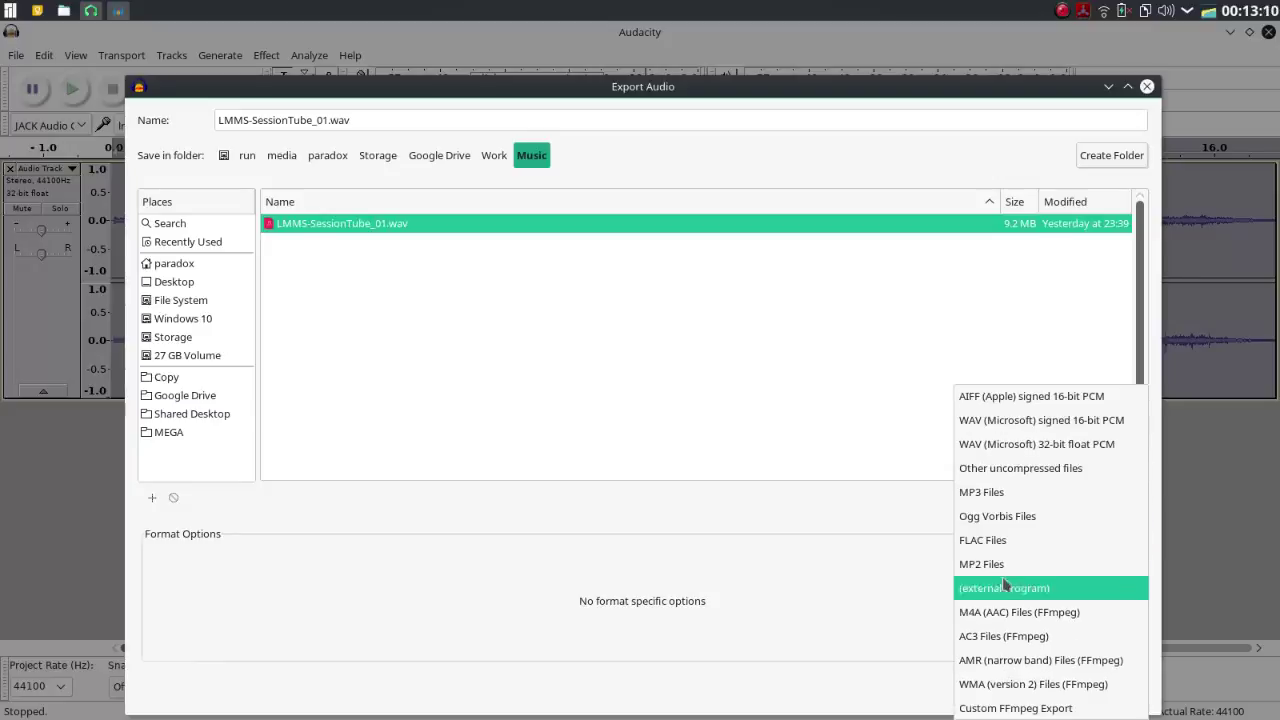
pyautogui.click(1009, 544)
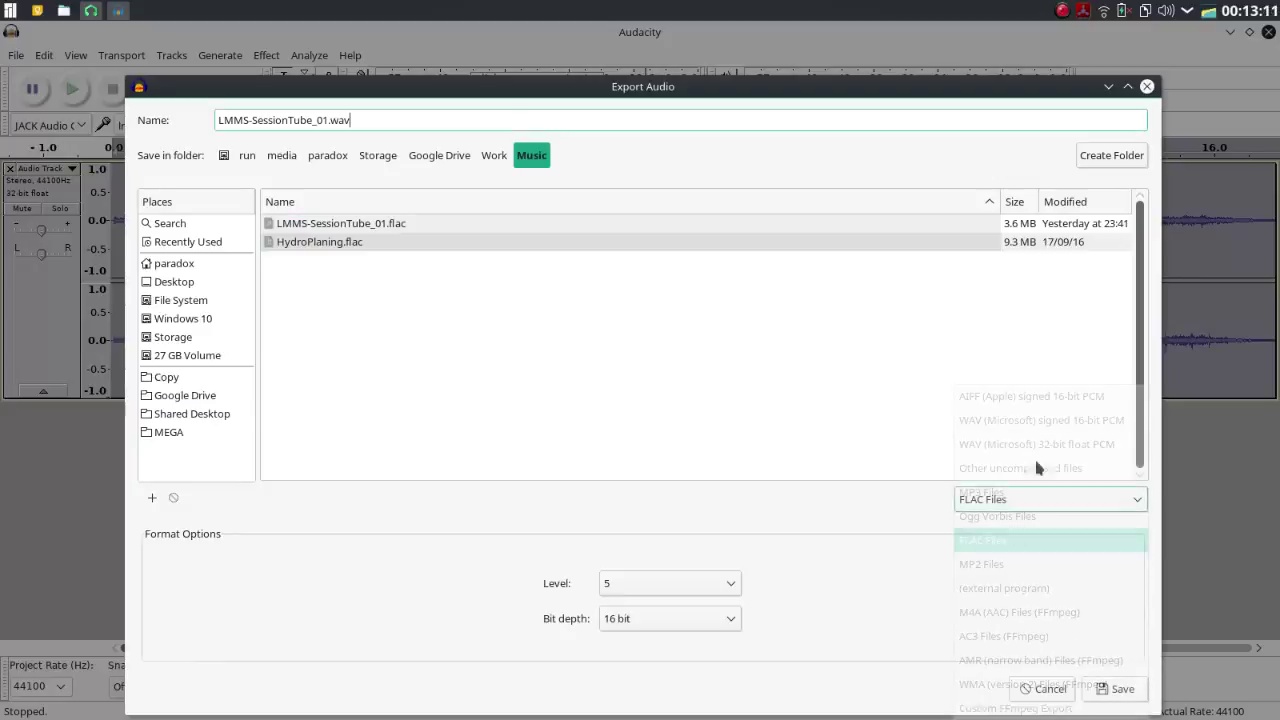
# Take the name LMMS-SessionTube_01.flac and insert _01 before .flac to make LMMS-SessionTube_01_01.flac
pyautogui.click(1022, 246)
pyautogui.click(1008, 229)
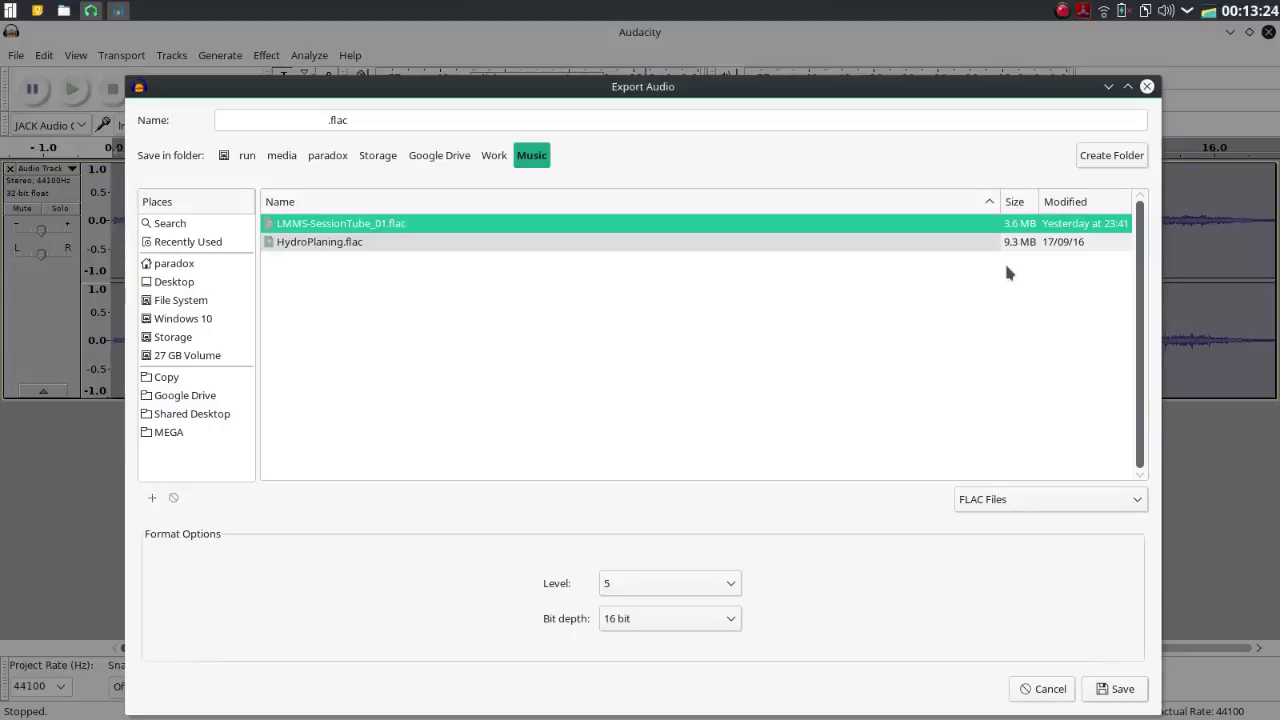
pyautogui.click(443, 243)
pyautogui.click(435, 223)
pyautogui.click(393, 117)
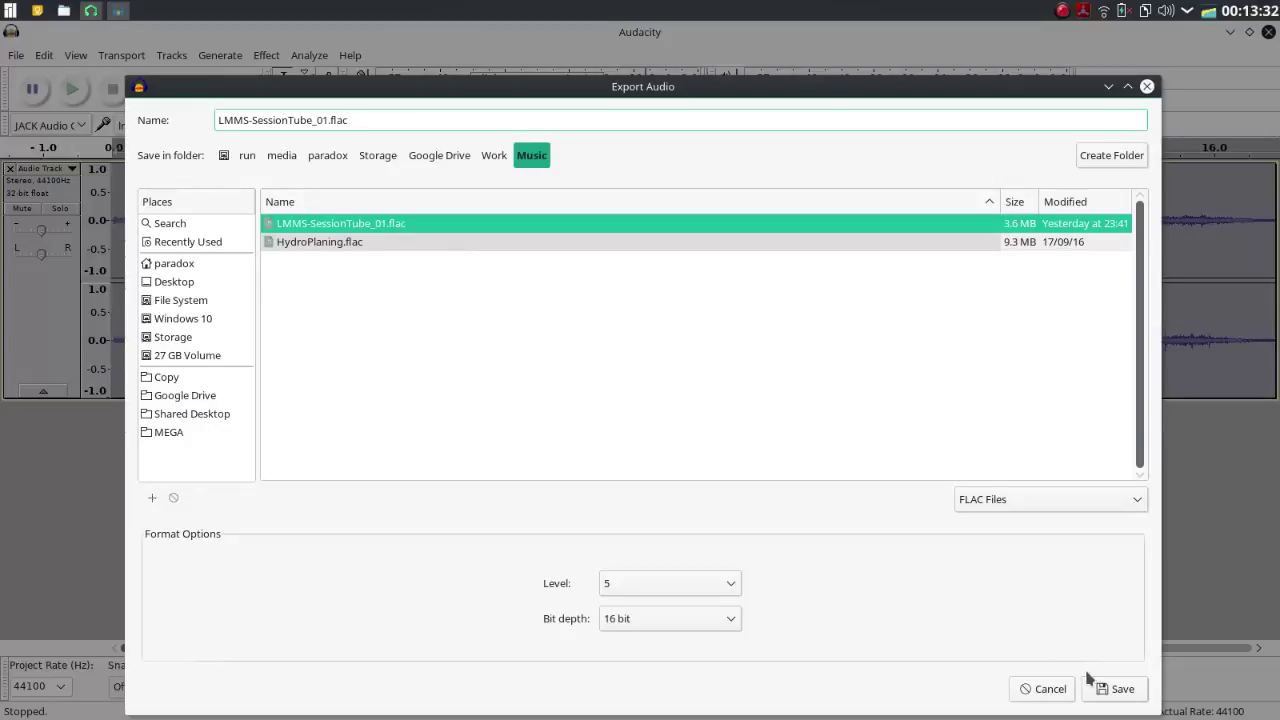
pyautogui.click(317, 120)
pyautogui.press('Right')
pyautogui.press('Right')
pyautogui.write('_01')
# Save the FLAC export and review the artist, title Intro, album, track number and year tags
pyautogui.click(1115, 689)
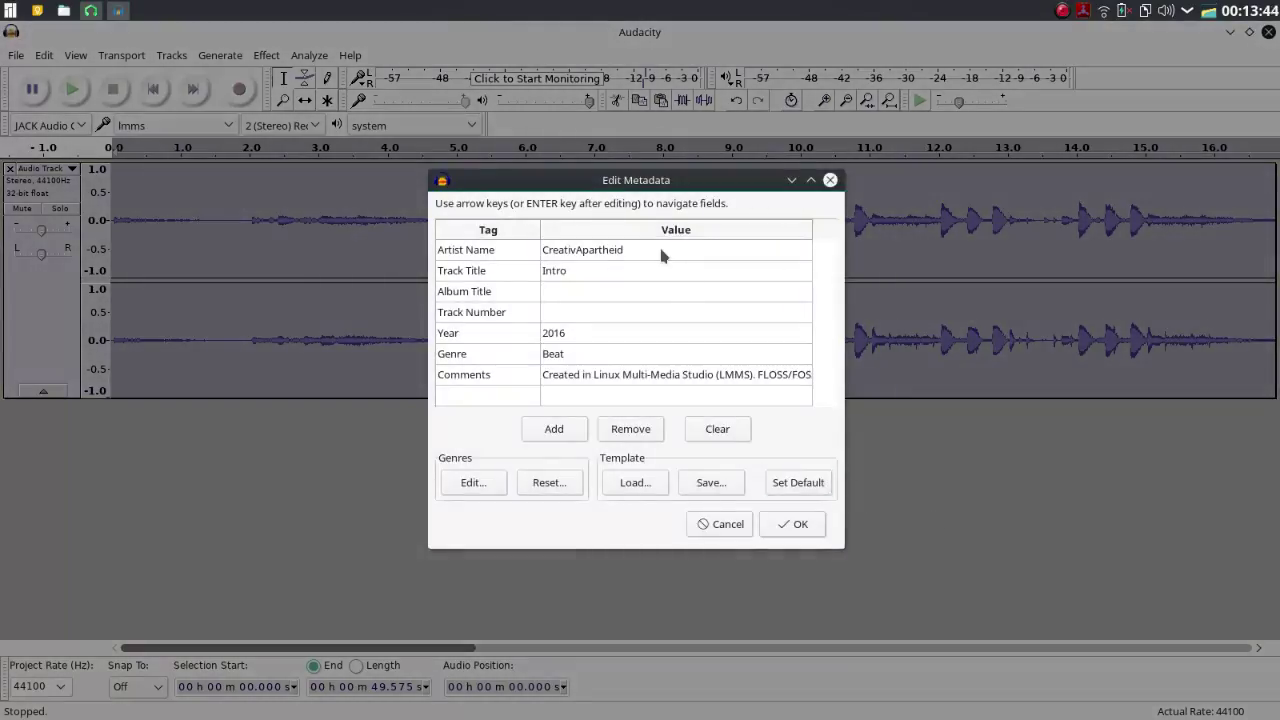
pyautogui.click(590, 256)
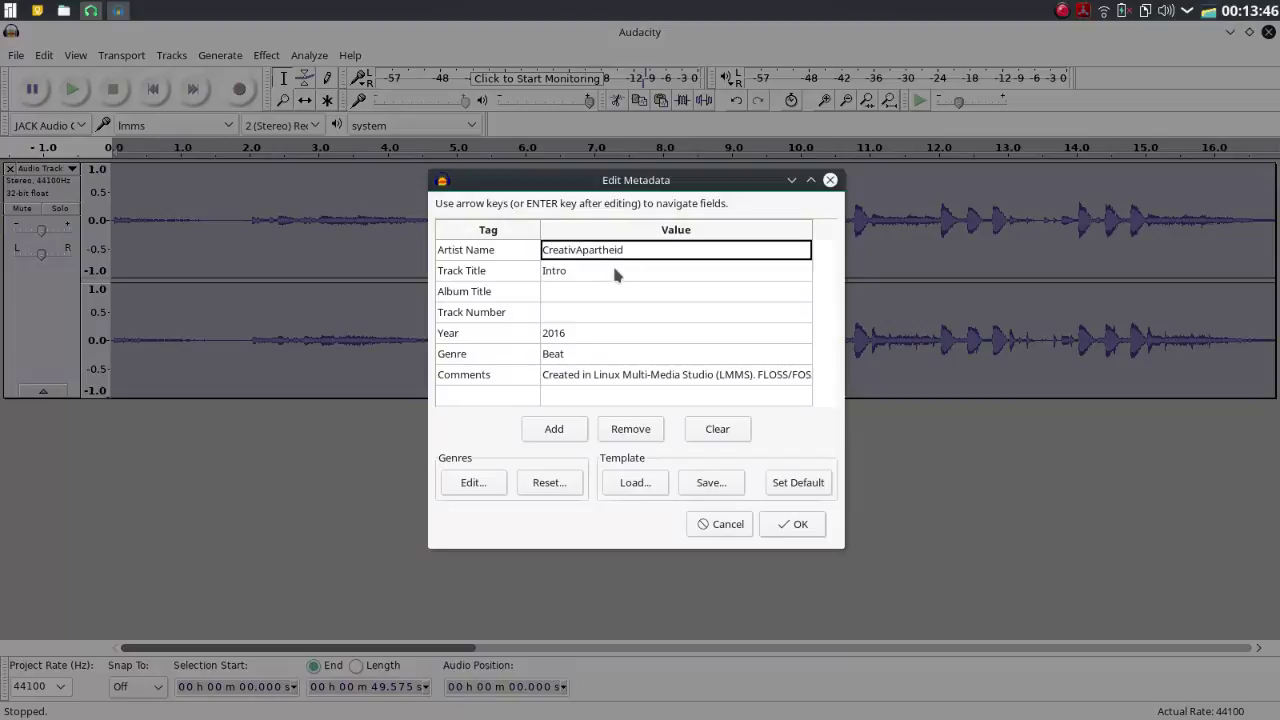
pyautogui.click(615, 272)
pyautogui.click(573, 291)
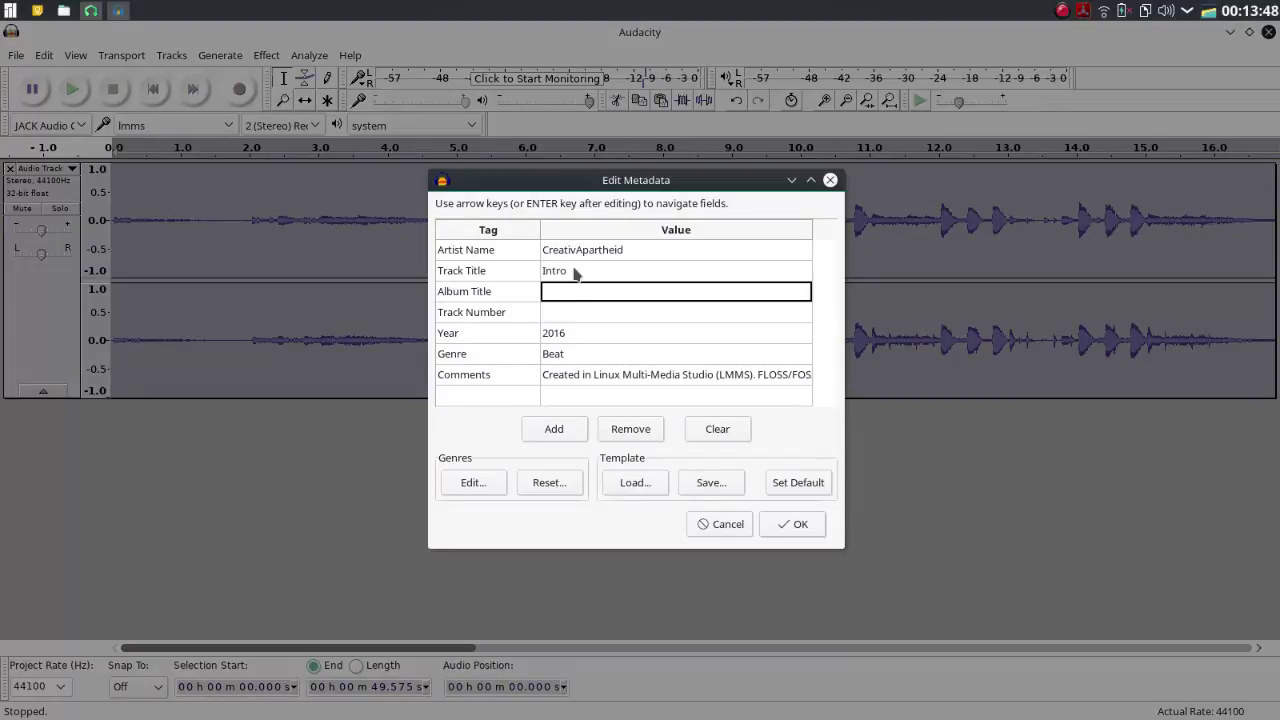
pyautogui.press('Up')
pyautogui.click(574, 292)
pyautogui.click(587, 316)
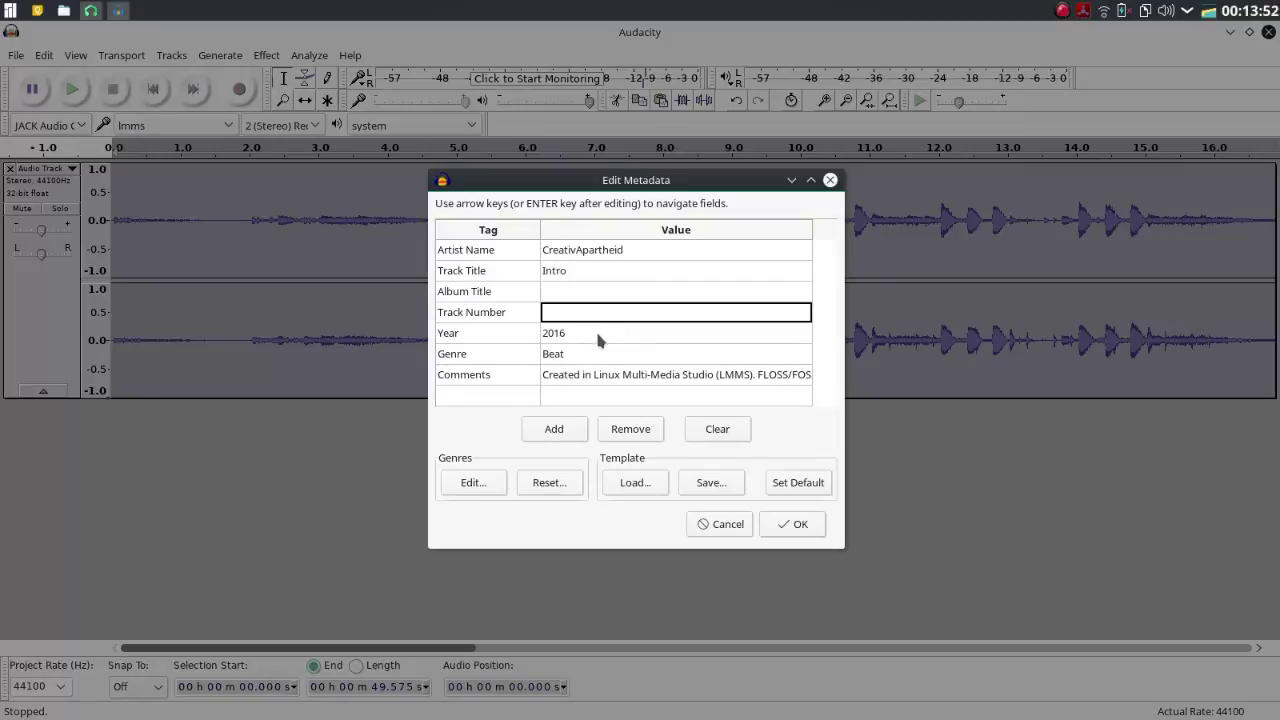
pyautogui.click(595, 330)
# Check the Year 2016 and Genre Beat values, then move to the Comments field
pyautogui.click(589, 362)
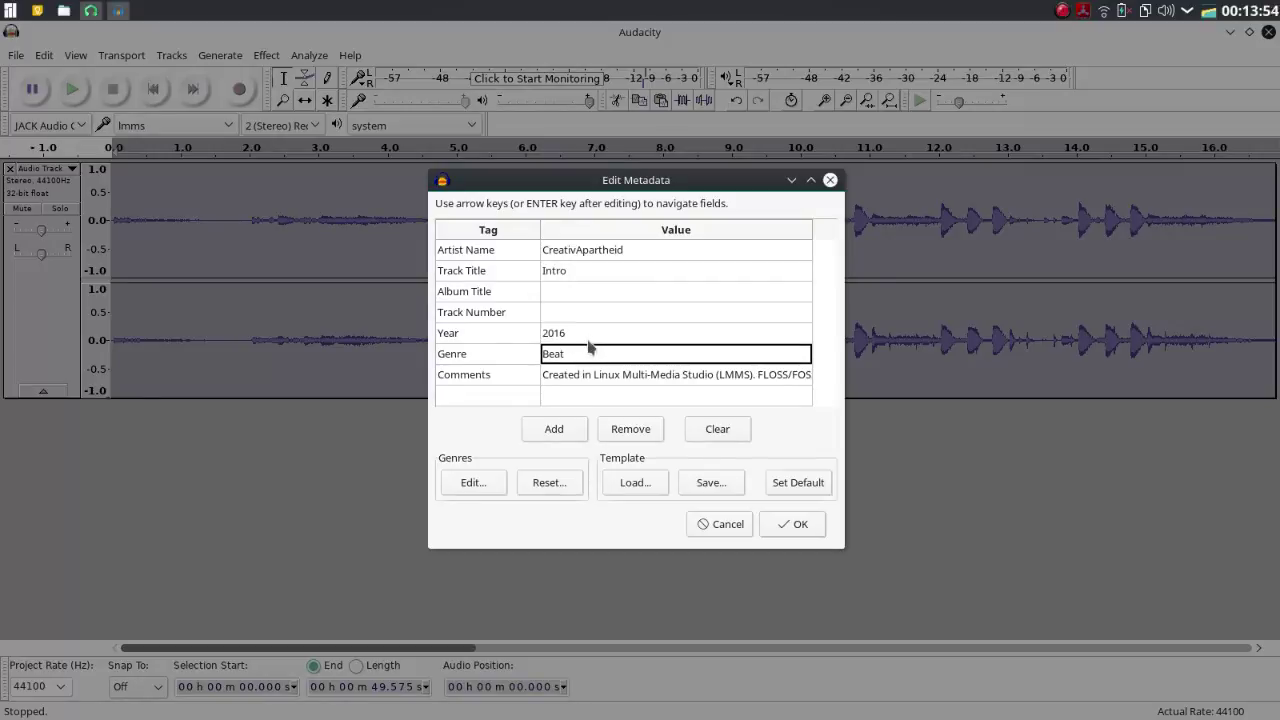
pyautogui.click(591, 350)
pyautogui.click(594, 338)
pyautogui.click(580, 361)
pyautogui.click(598, 340)
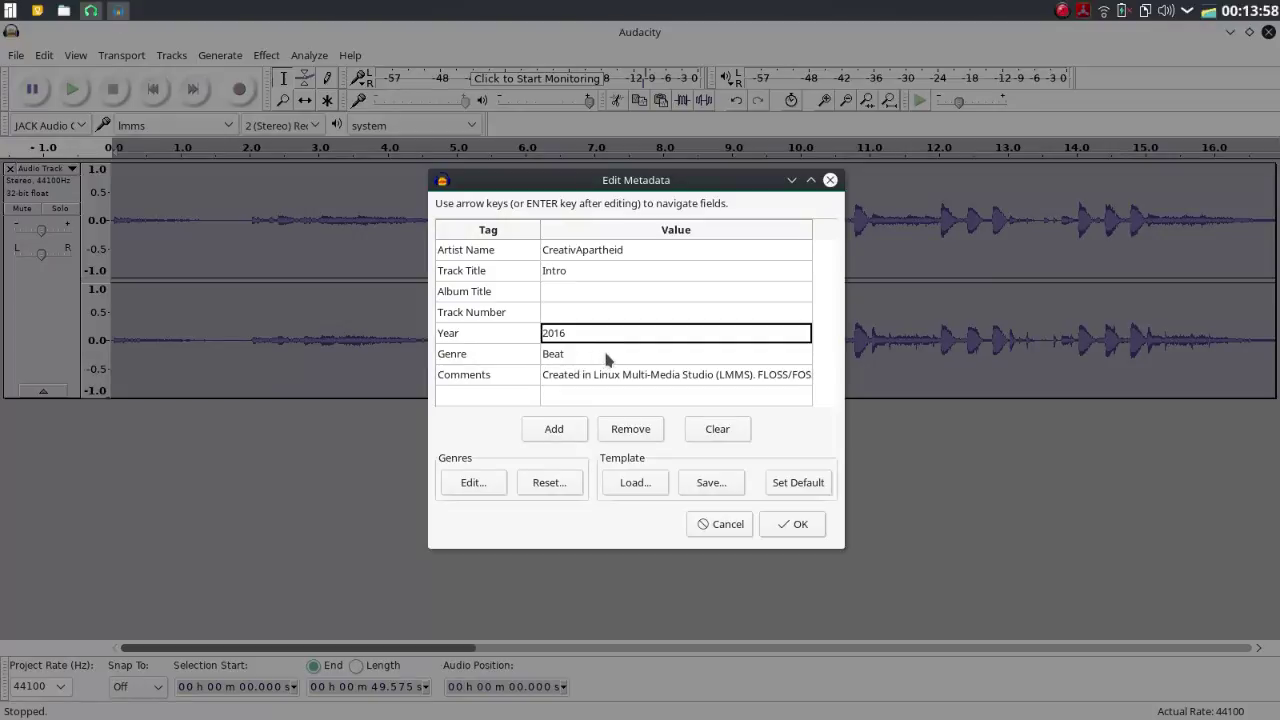
pyautogui.click(606, 356)
pyautogui.click(612, 338)
pyautogui.click(604, 356)
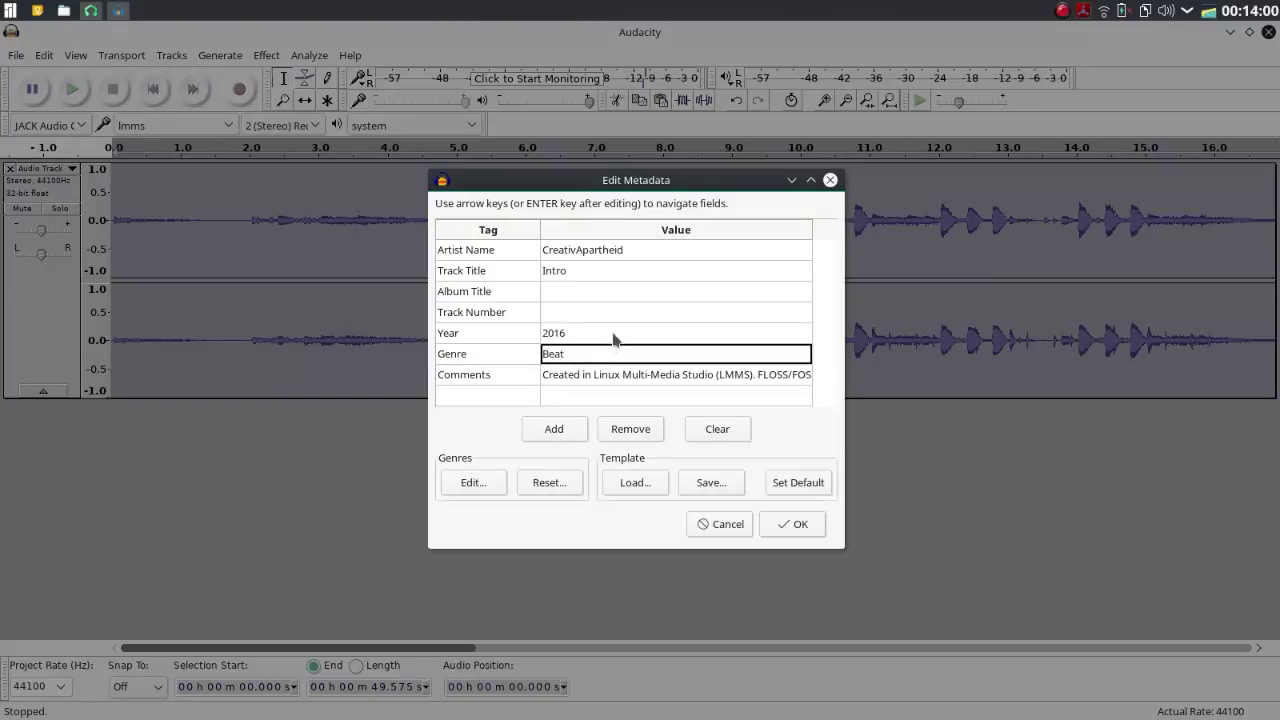
pyautogui.click(612, 336)
pyautogui.click(598, 353)
pyautogui.click(592, 380)
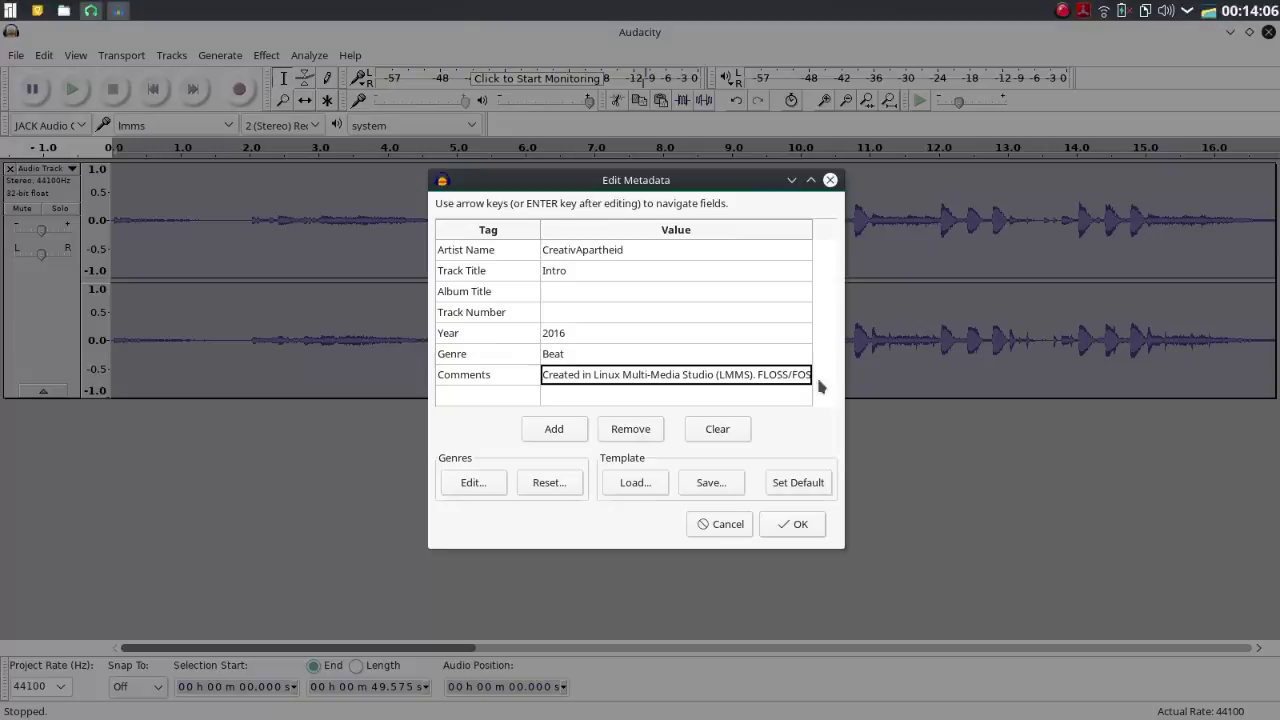
# Widen the metadata dialog, read the full LMMS comment text, and confirm the tags with OK
pyautogui.moveTo(844, 373); pyautogui.dragTo(1011, 356)
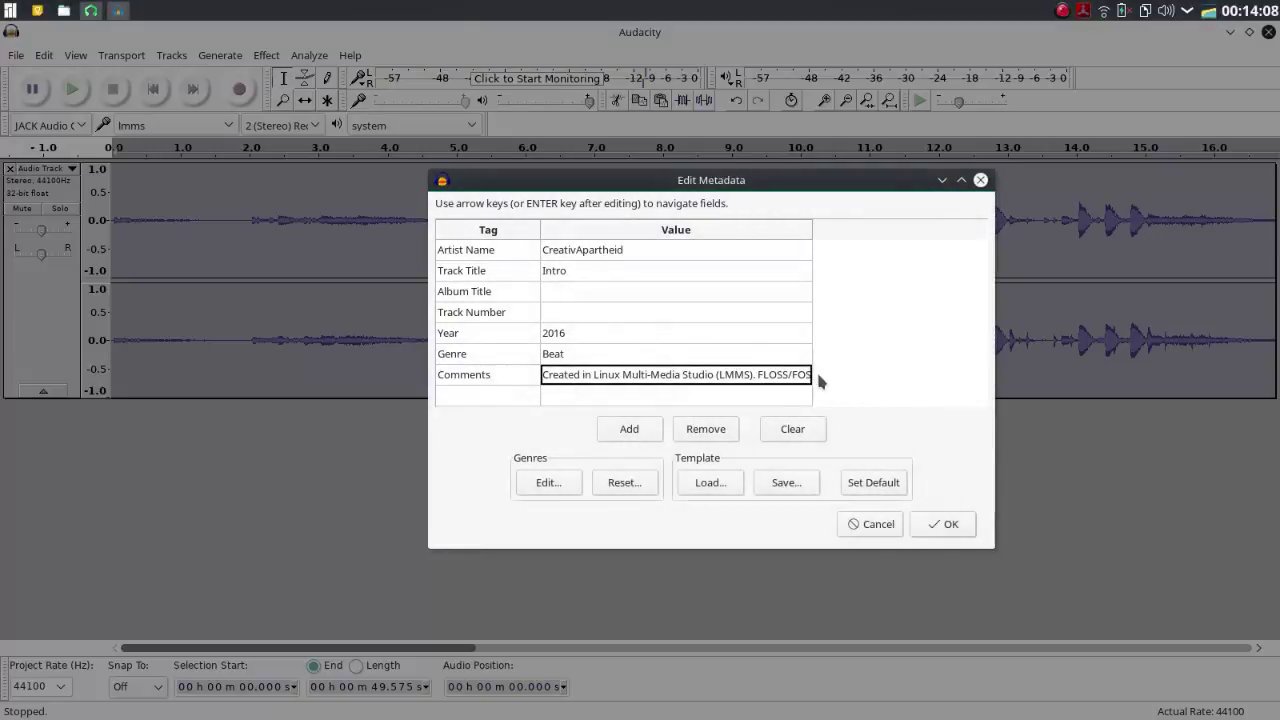
pyautogui.click(789, 373)
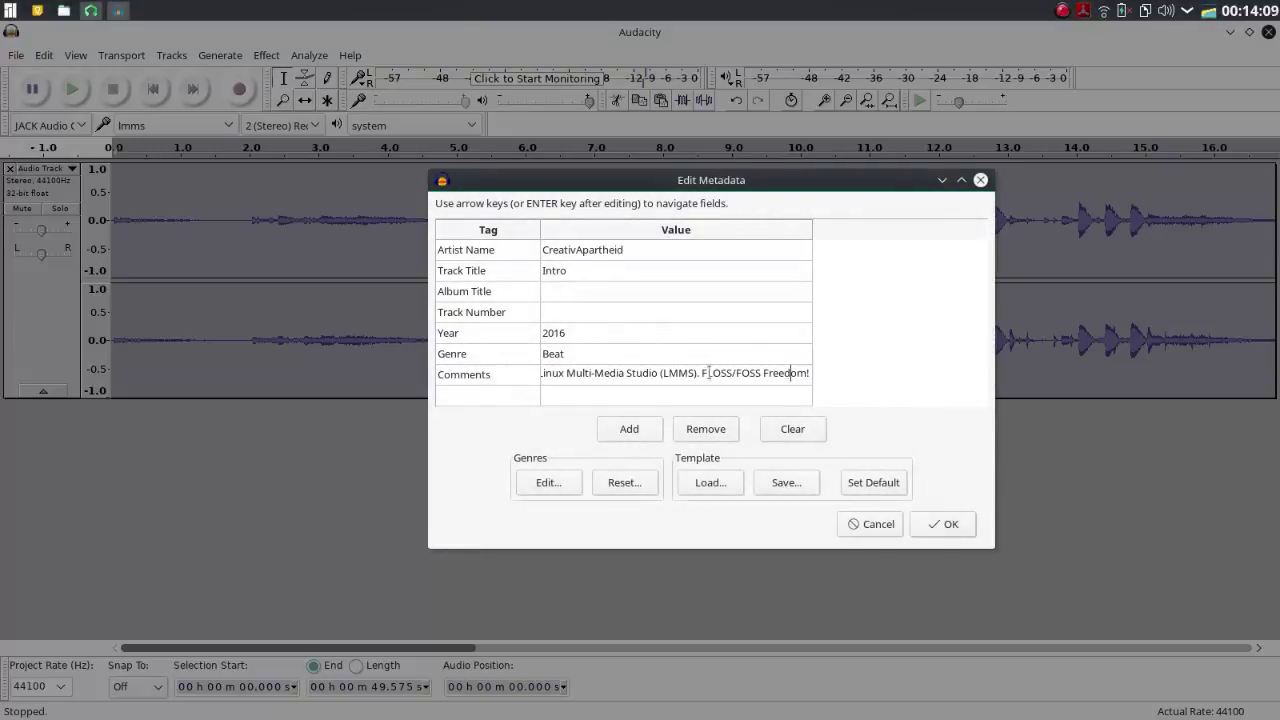
pyautogui.moveTo(592, 373); pyautogui.dragTo(478, 366)
pyautogui.click(611, 376)
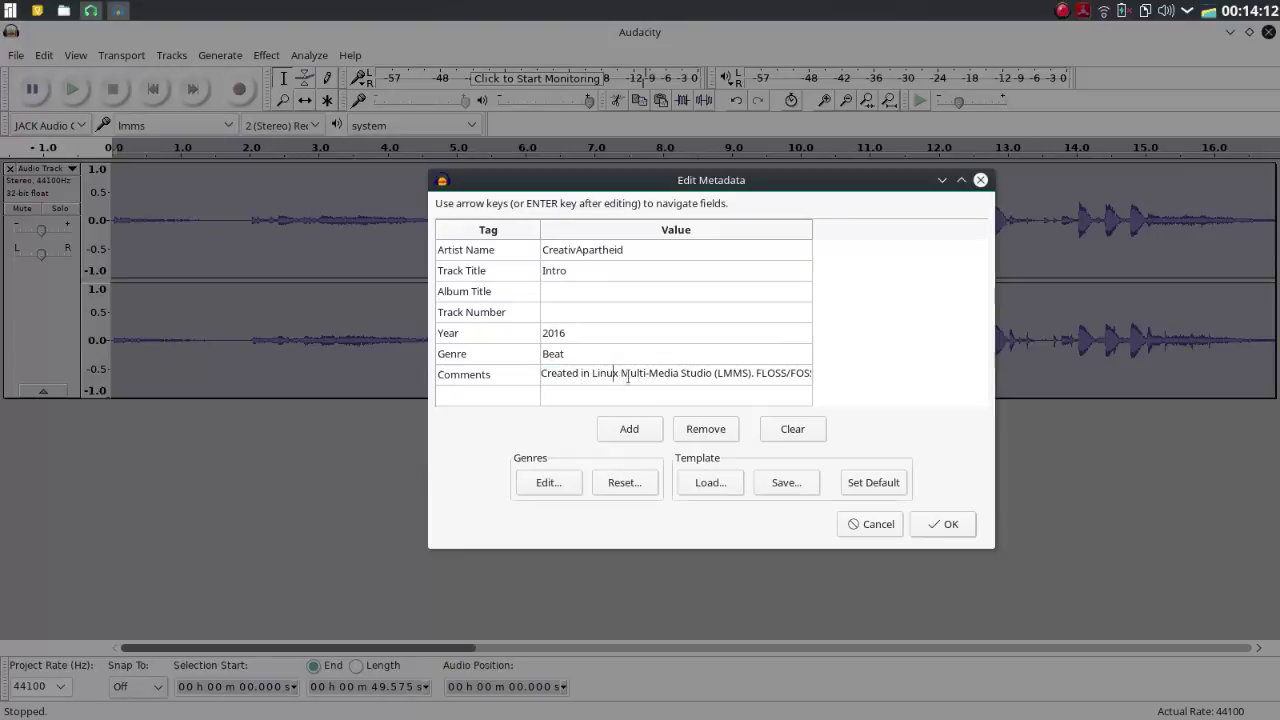
pyautogui.moveTo(627, 377); pyautogui.dragTo(875, 376)
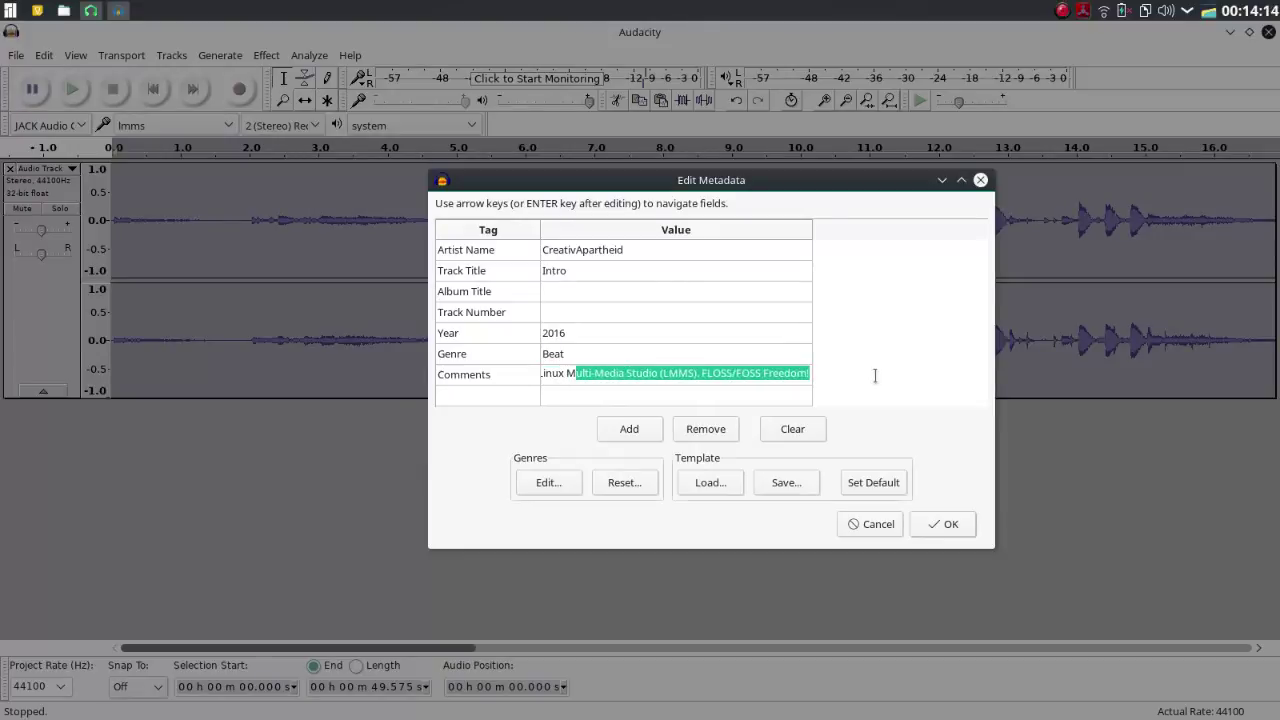
pyautogui.click(736, 376)
pyautogui.moveTo(749, 376); pyautogui.dragTo(832, 376)
pyautogui.moveTo(719, 376); pyautogui.dragTo(736, 376)
pyautogui.click(739, 376)
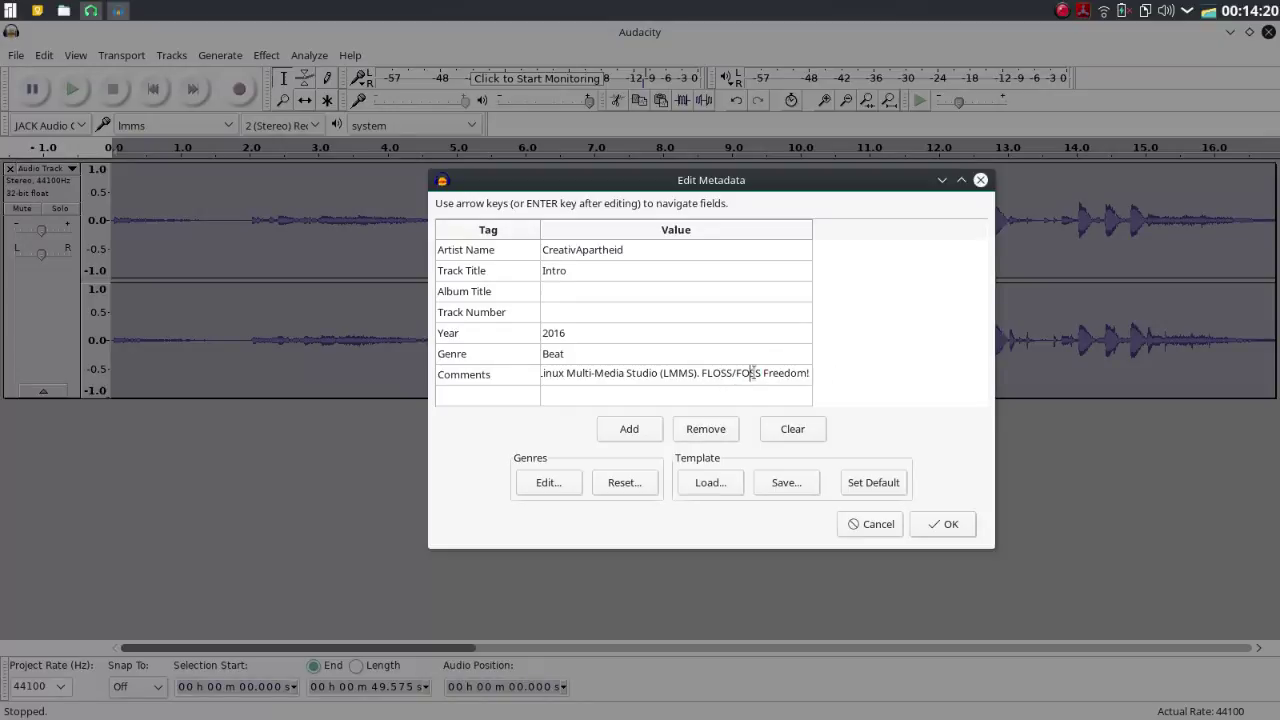
pyautogui.moveTo(749, 374); pyautogui.dragTo(806, 374)
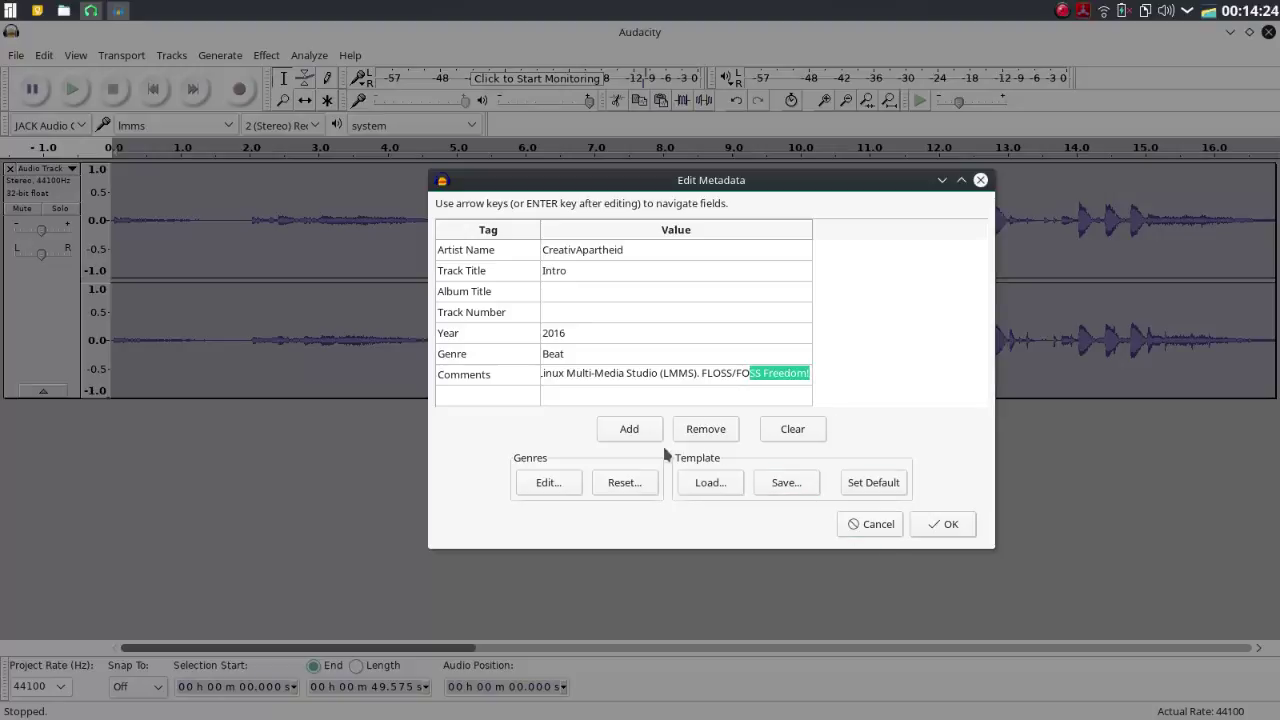
pyautogui.click(943, 524)
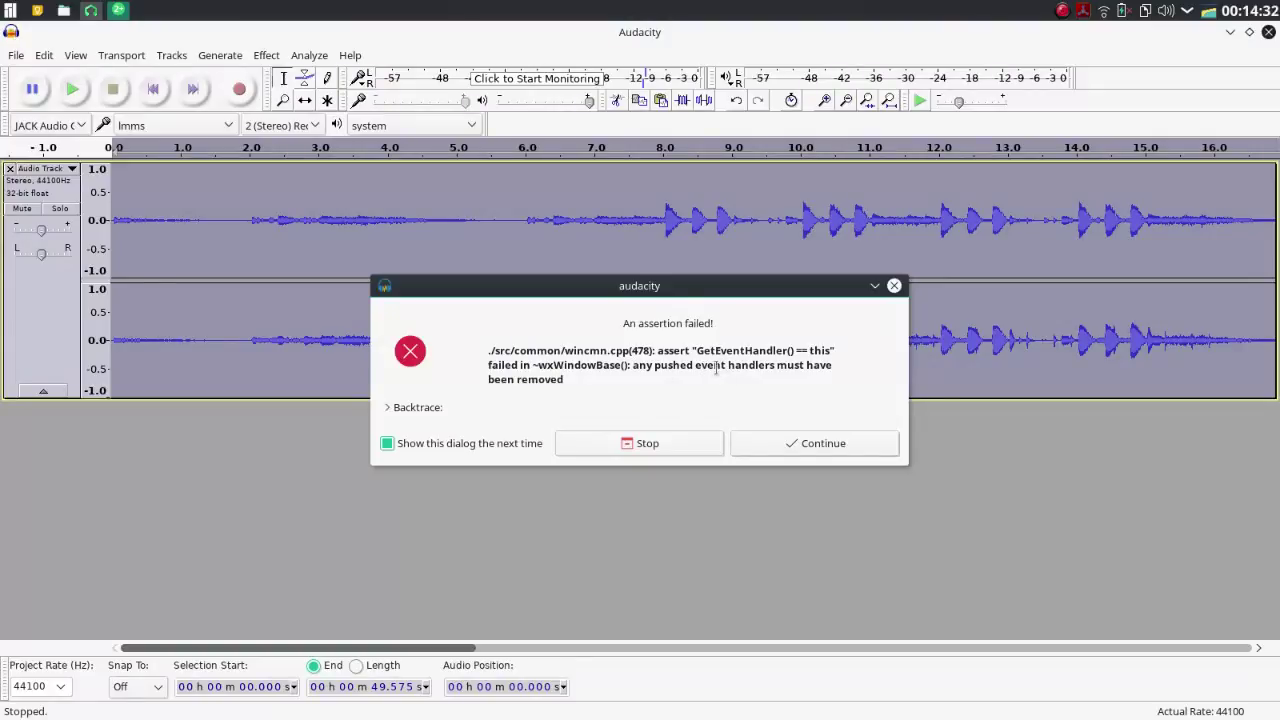
# Dismiss the assertion error so the whole-project FLAC export proceeds
pyautogui.click(822, 445)
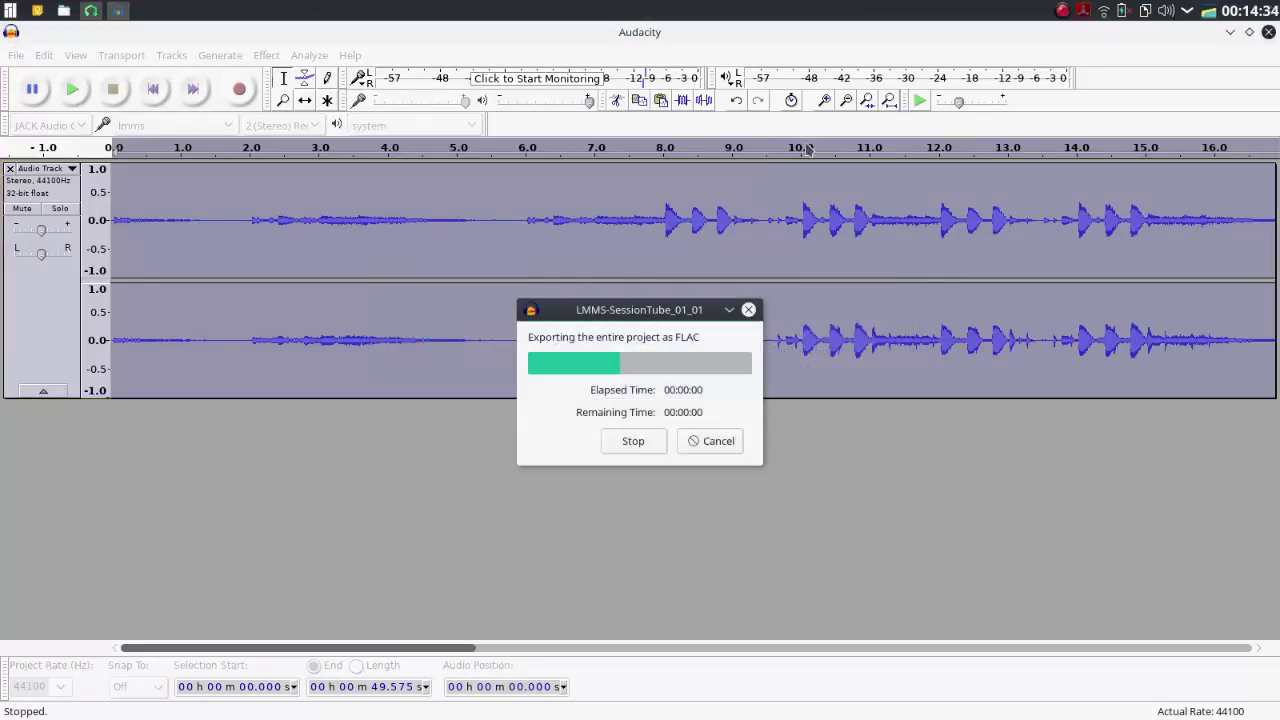